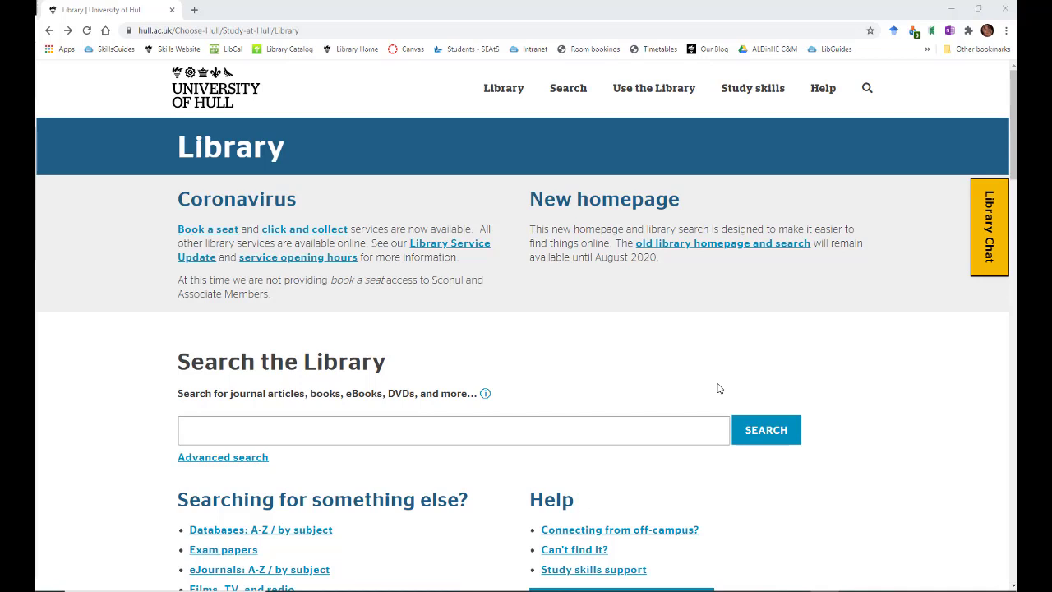
Open the MS Word page of the Microsoft Office software guide within the library's online SkillsGuides.
click(599, 571)
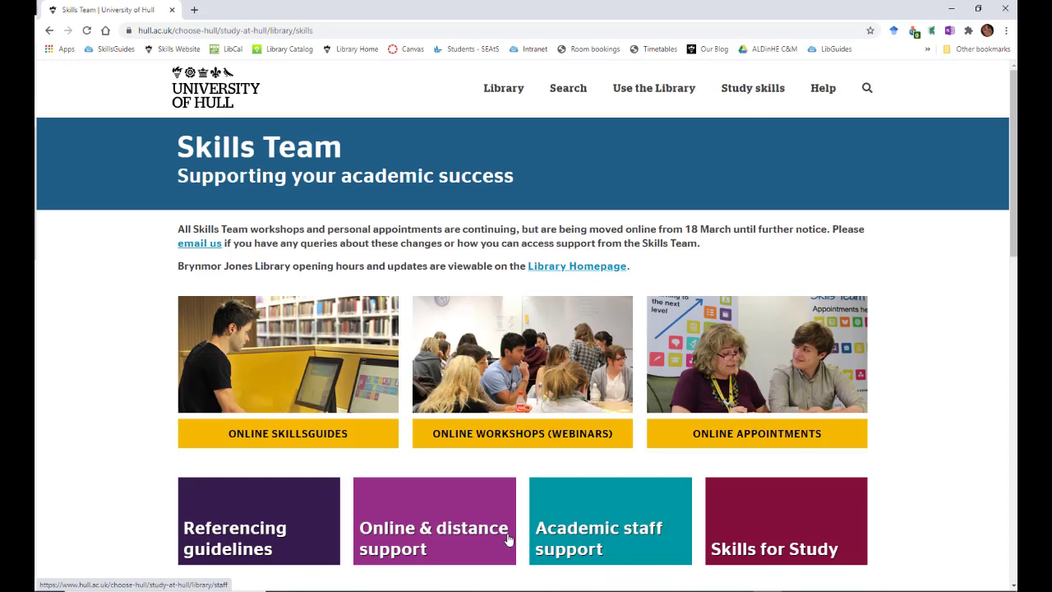
click(301, 352)
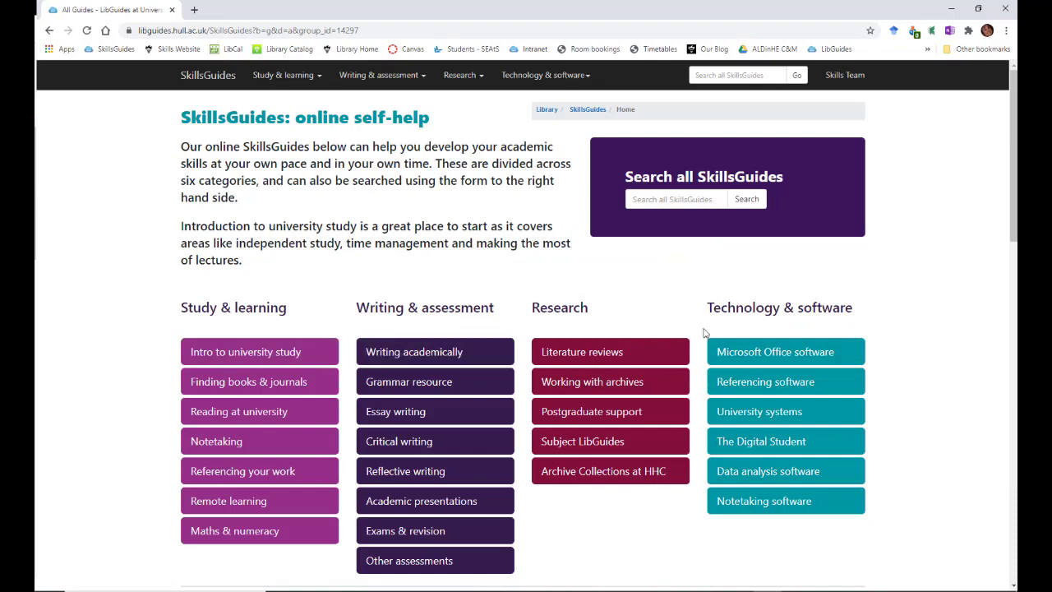
click(804, 359)
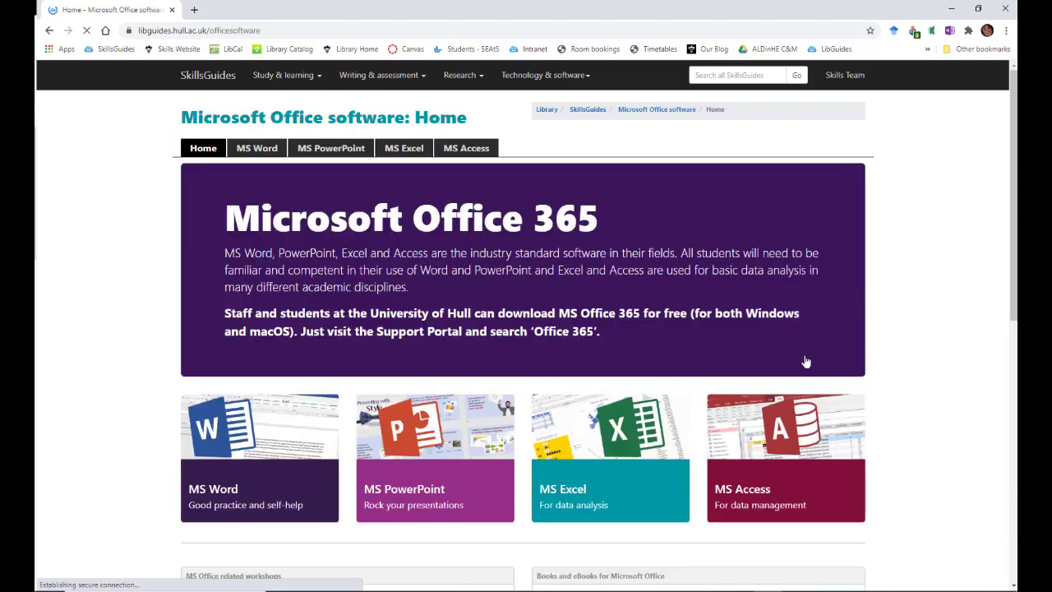
click(259, 466)
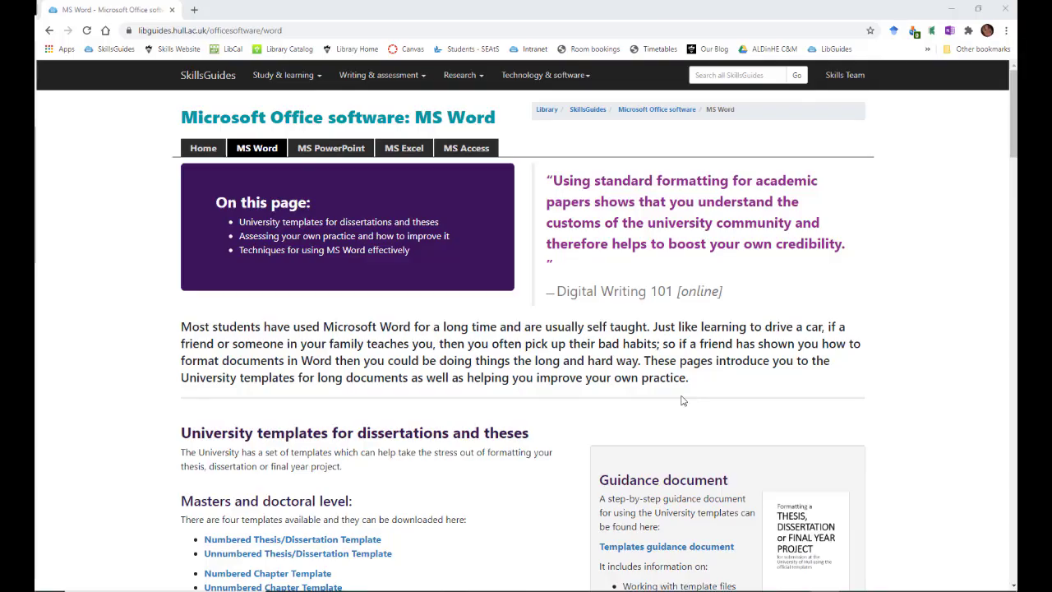
Download the undergraduate final year project or dissertation template and open it in Word with editing enabled.
scroll(681, 400, down, 3)
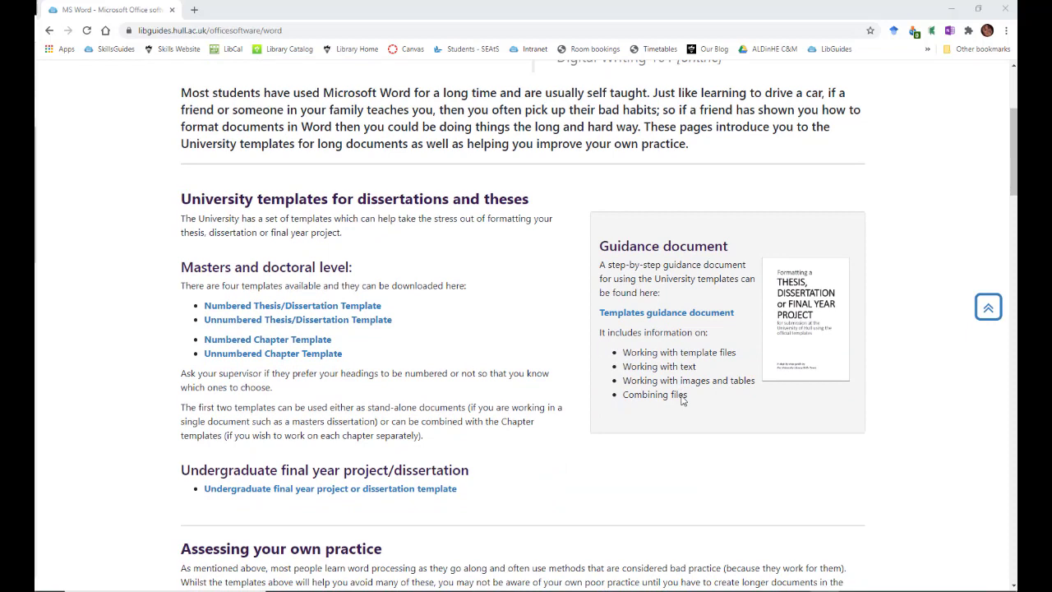
click(289, 490)
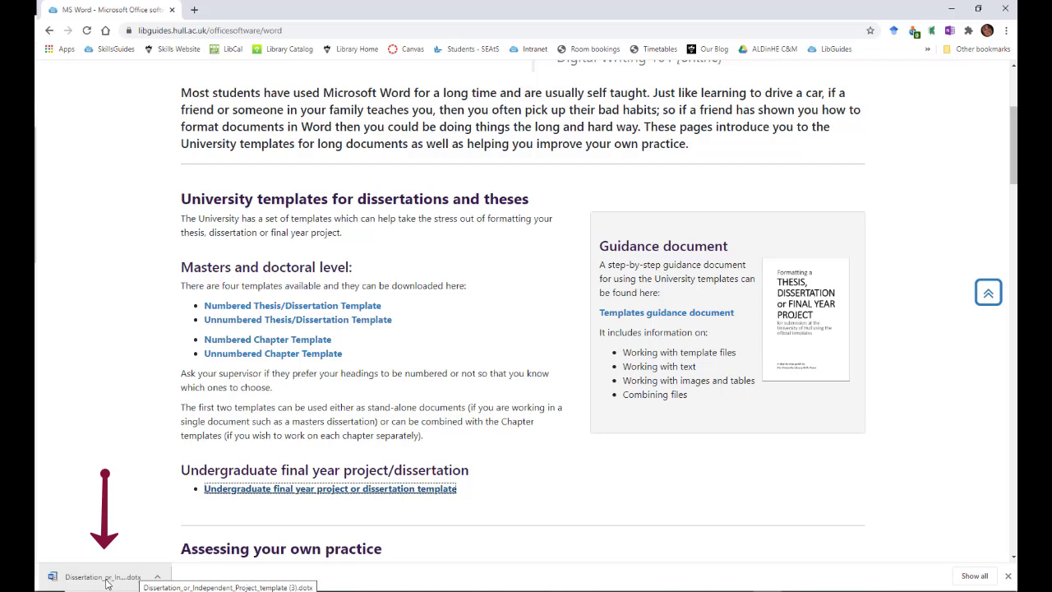
click(105, 578)
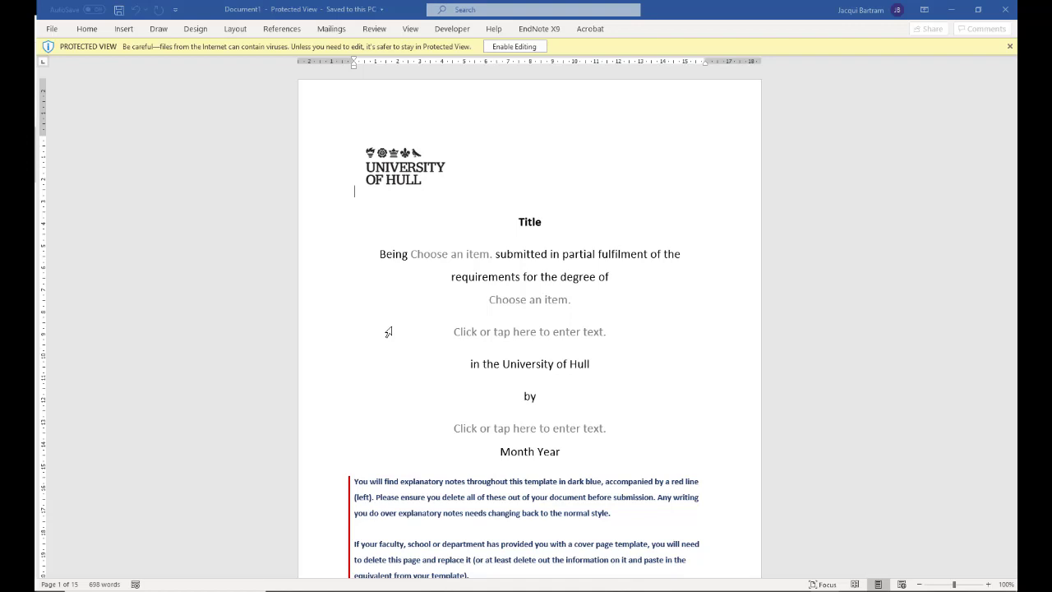
click(517, 49)
click(517, 48)
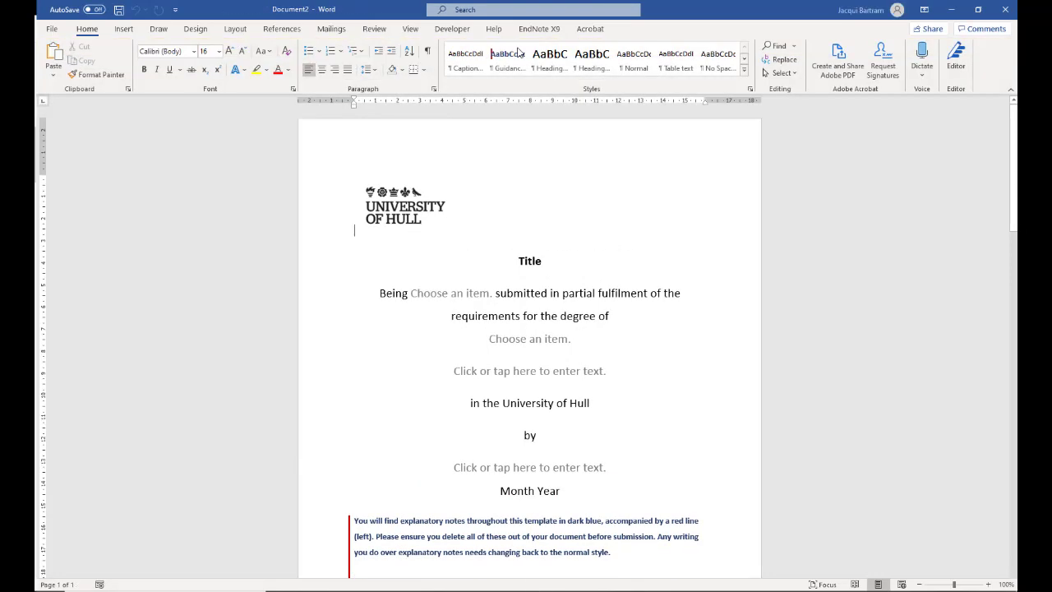
Replace the cover page's title placeholder with "My Amazing Research Project".
click(530, 261)
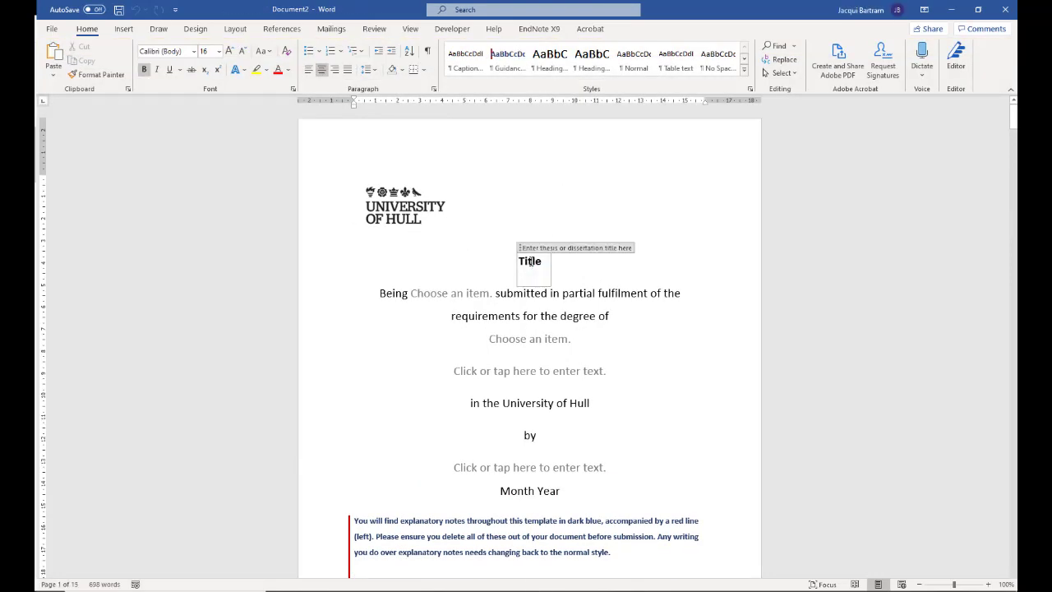
double_click(530, 261)
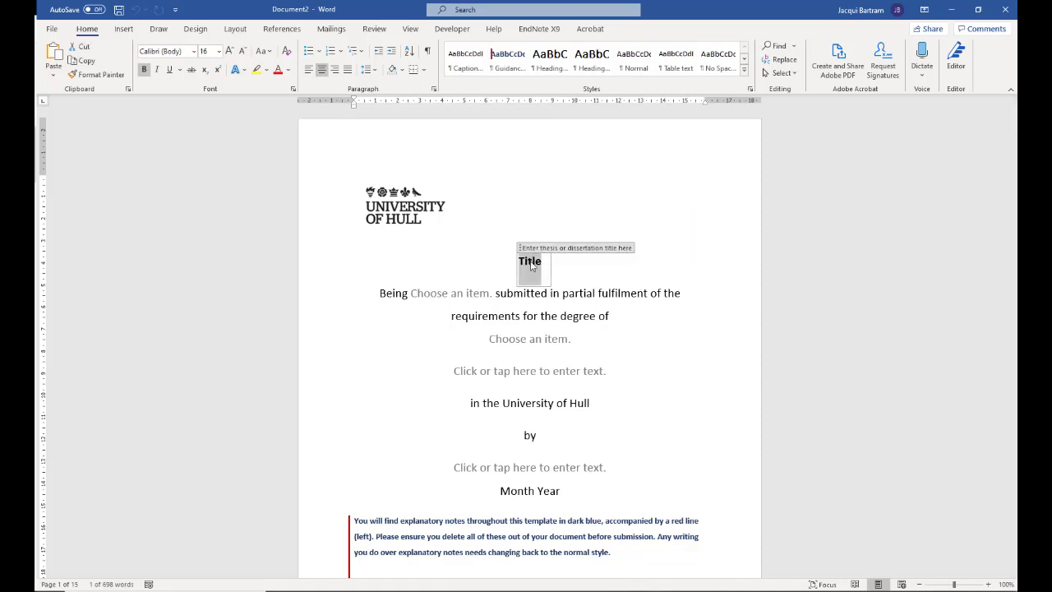
text(A)
key(BackSpace)
text(My)
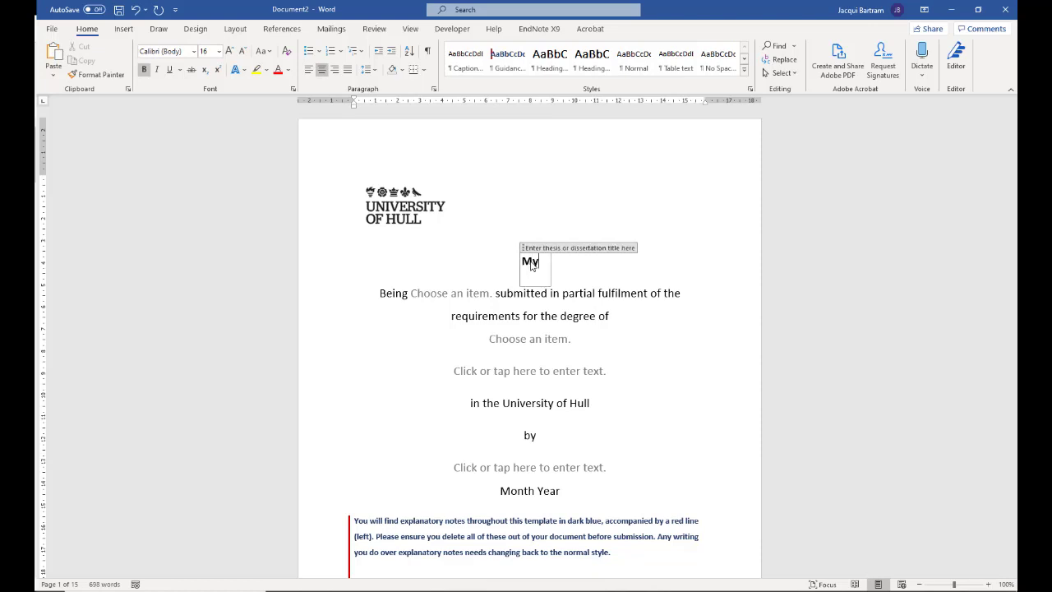
text( Amazing Rese)
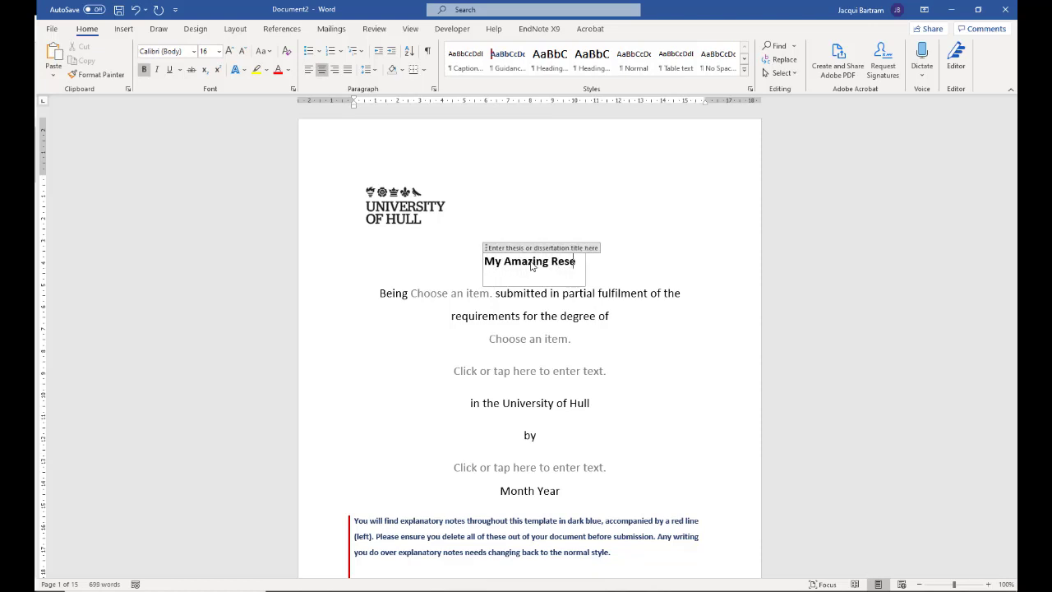
text(arch Project)
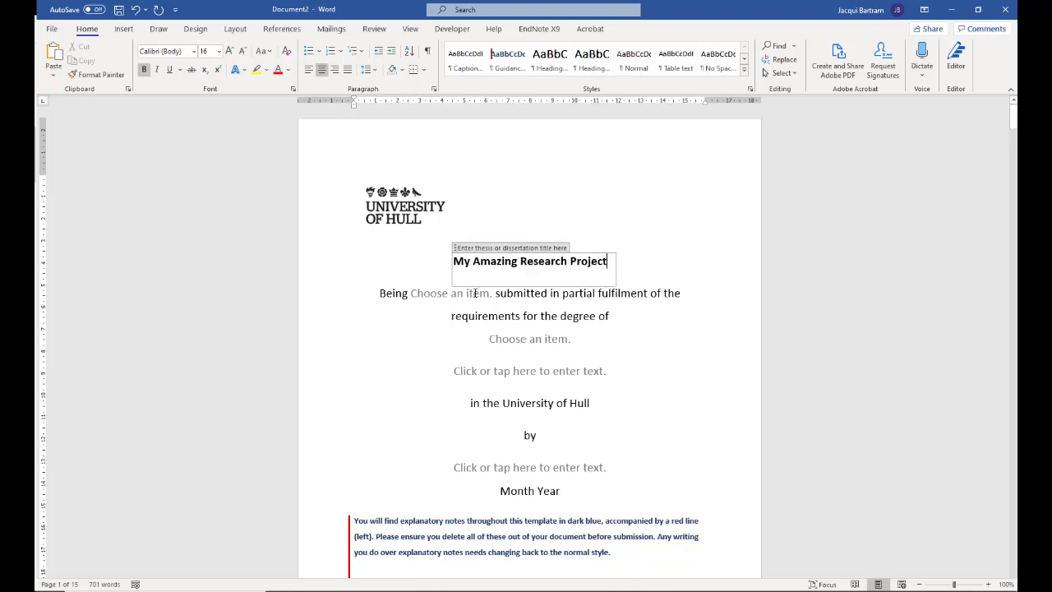
Choose "a dissertation" as the submission type and "Bachelor of Arts in" as the degree on the cover page.
click(439, 301)
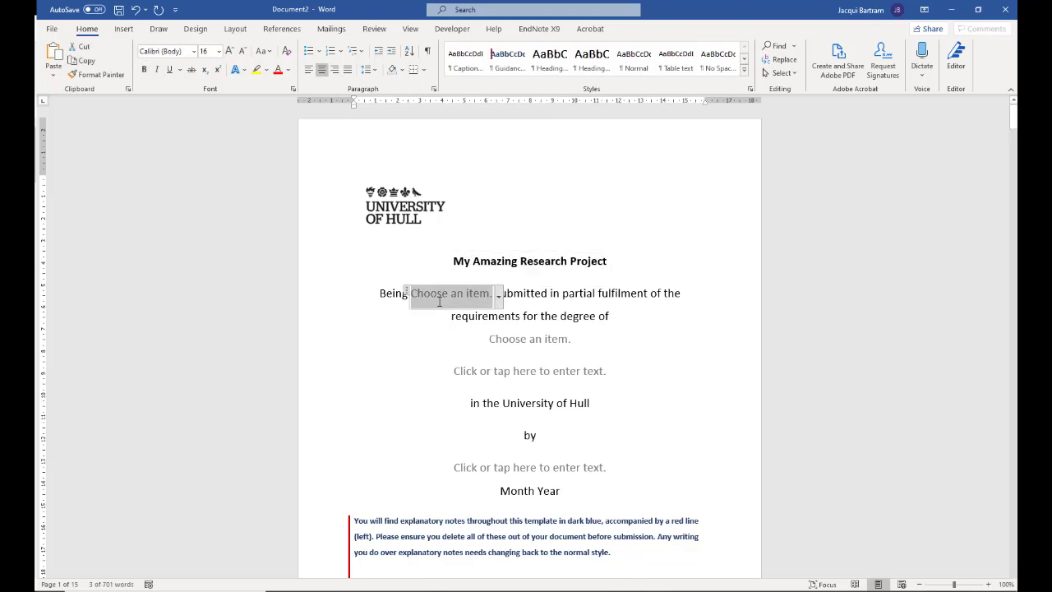
click(498, 302)
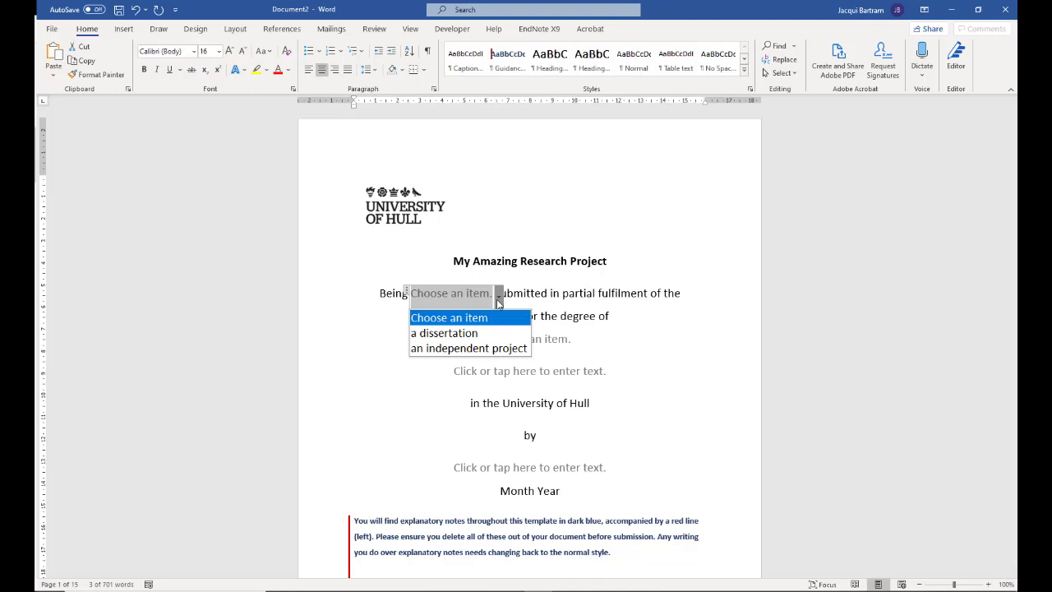
click(472, 339)
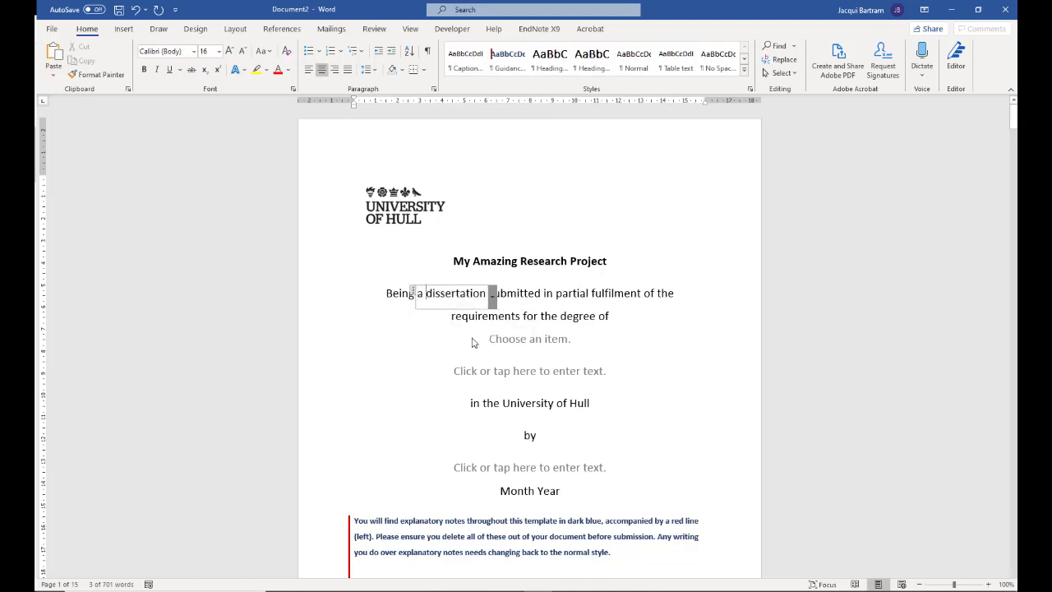
click(522, 339)
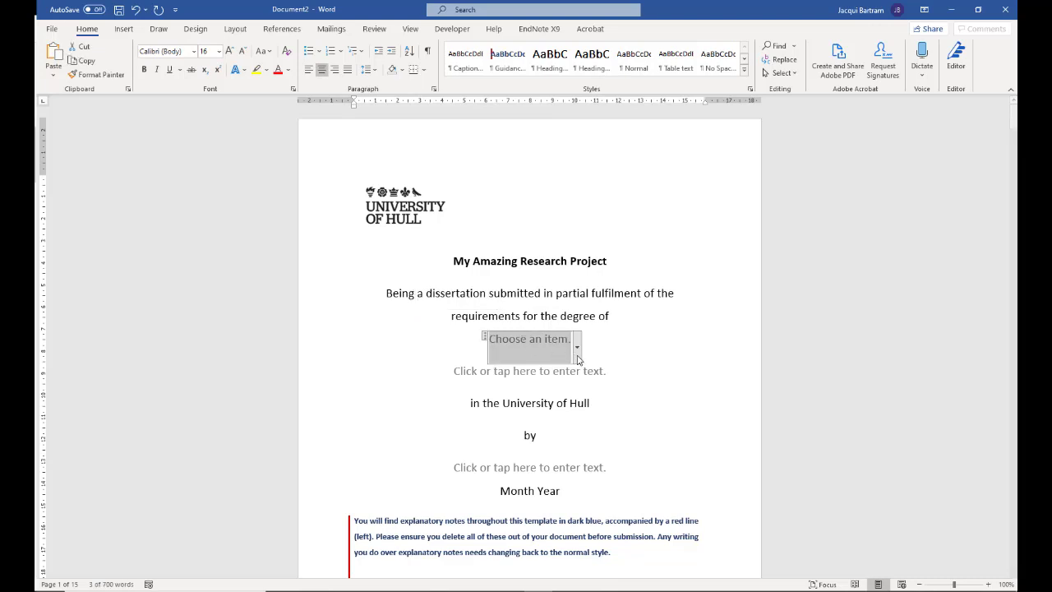
click(577, 358)
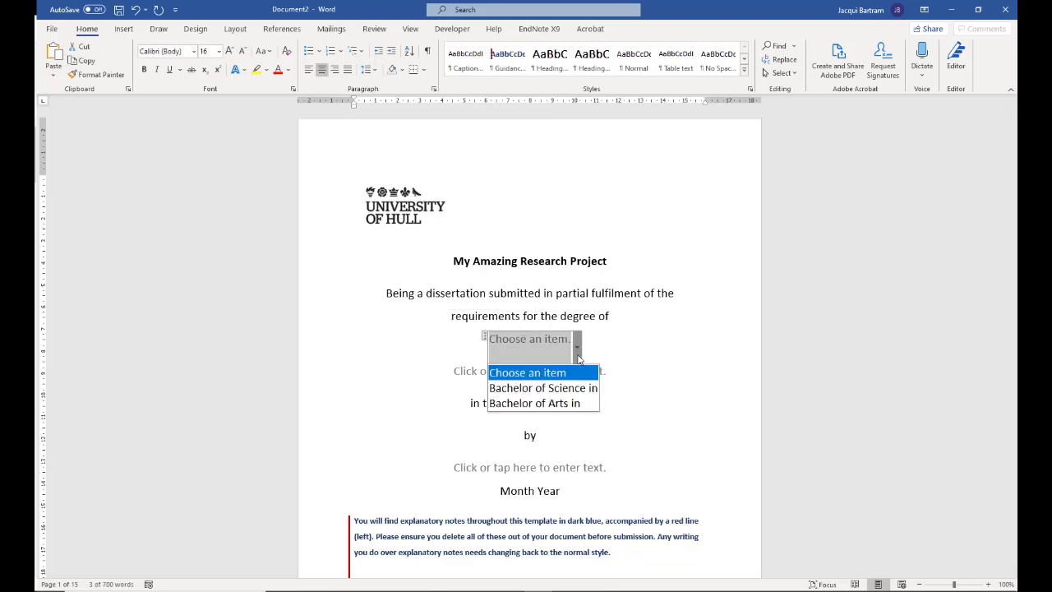
click(554, 404)
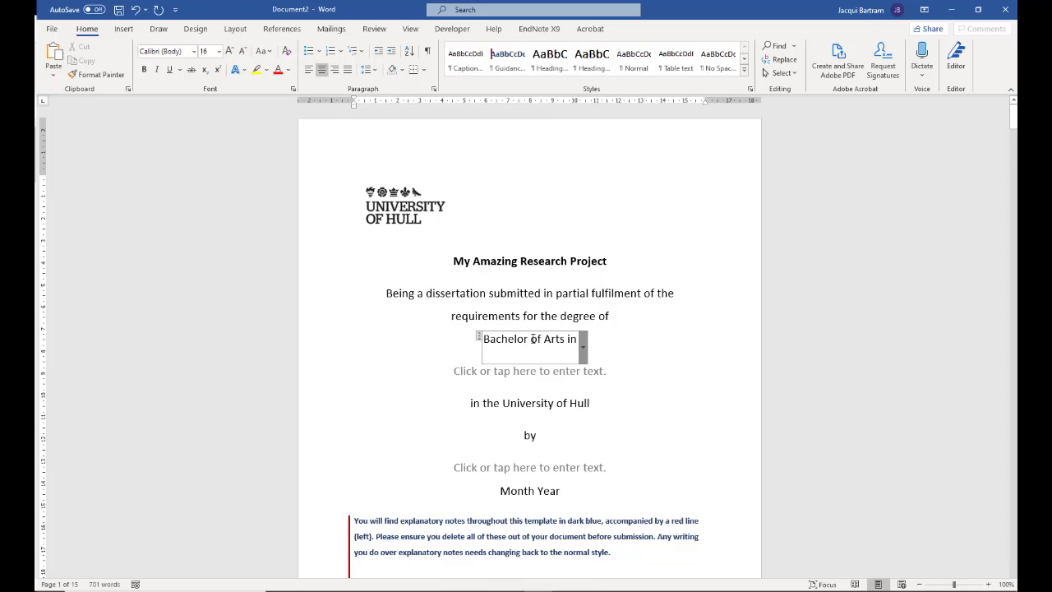
Enter "Politics" as the name of the degree and fill in the student's full name on the cover page.
click(590, 373)
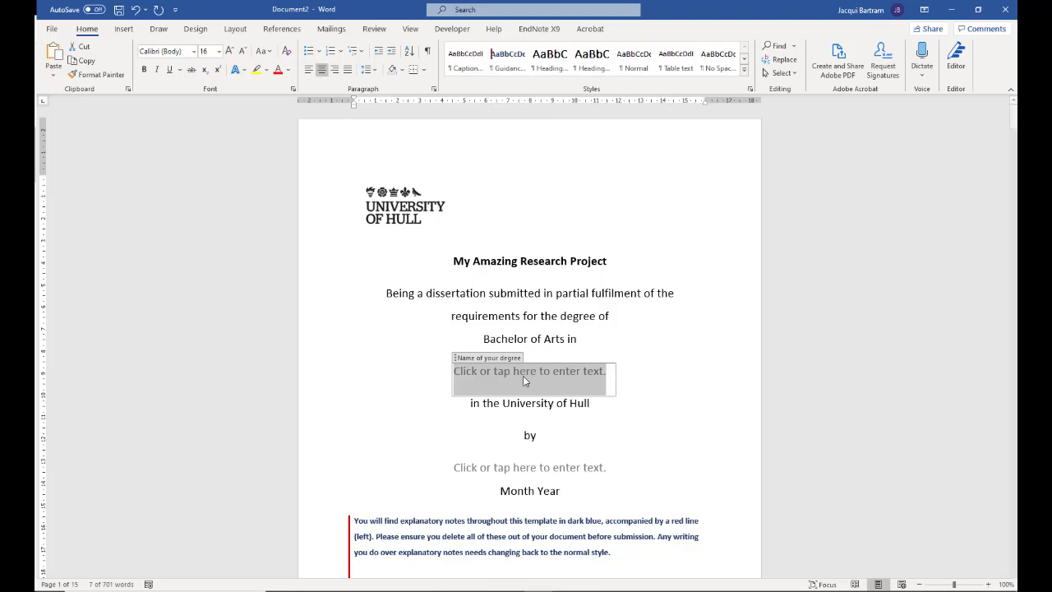
text(Politic)
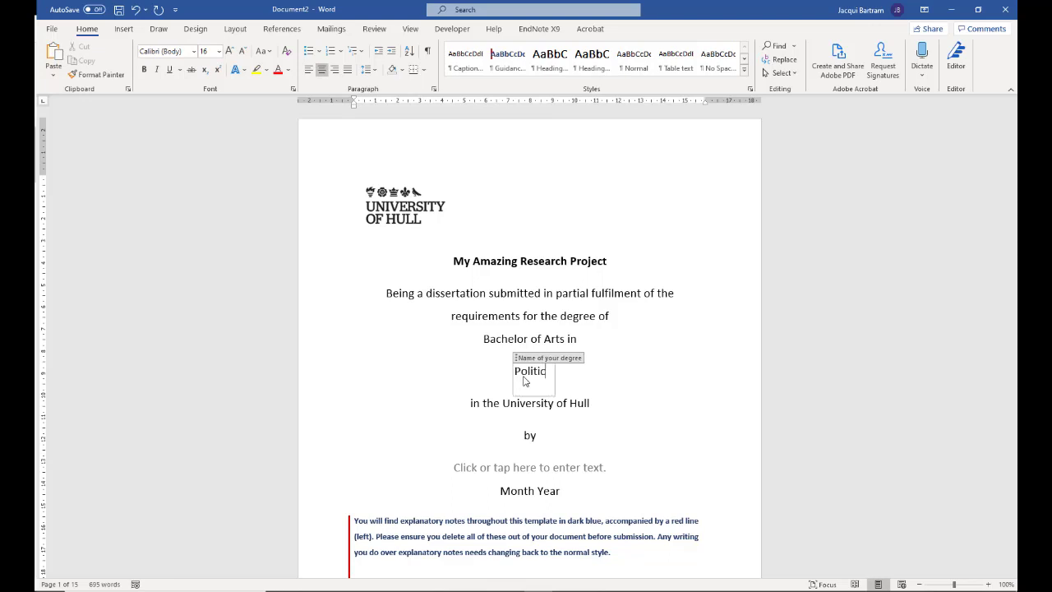
text(s)
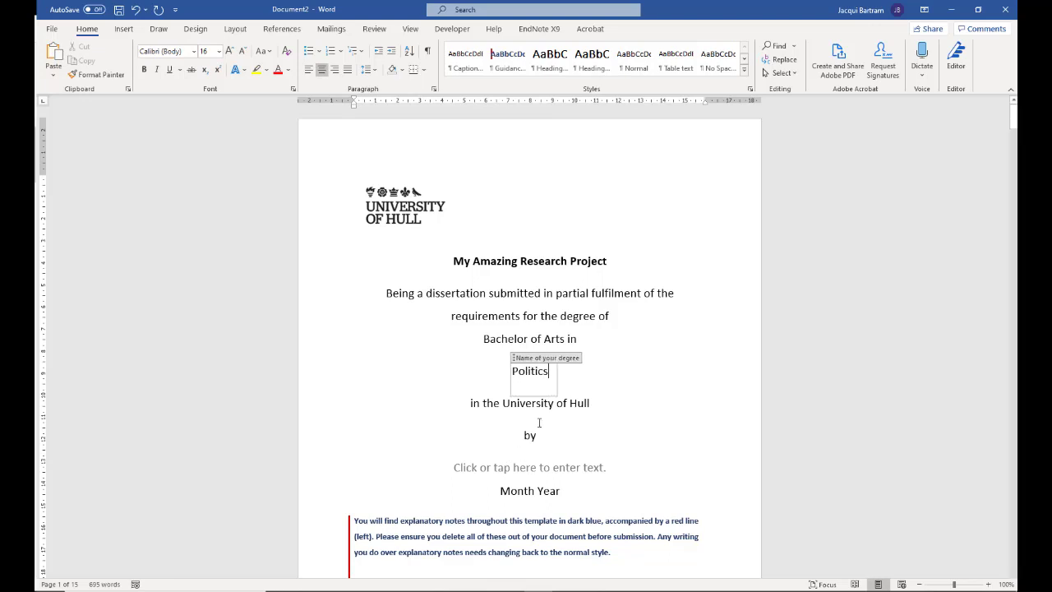
click(526, 474)
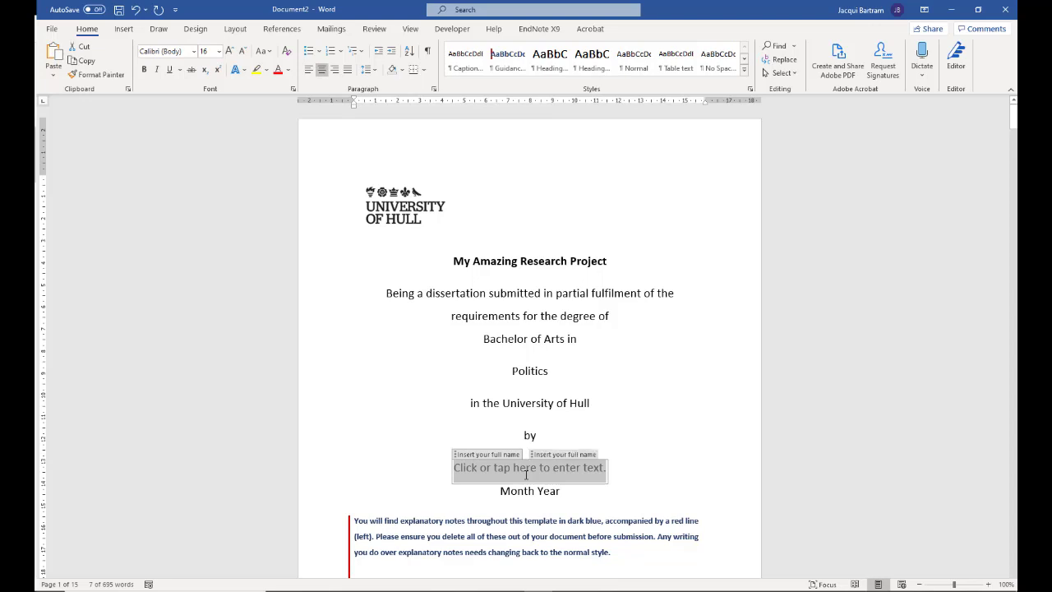
text(Amazing Student)
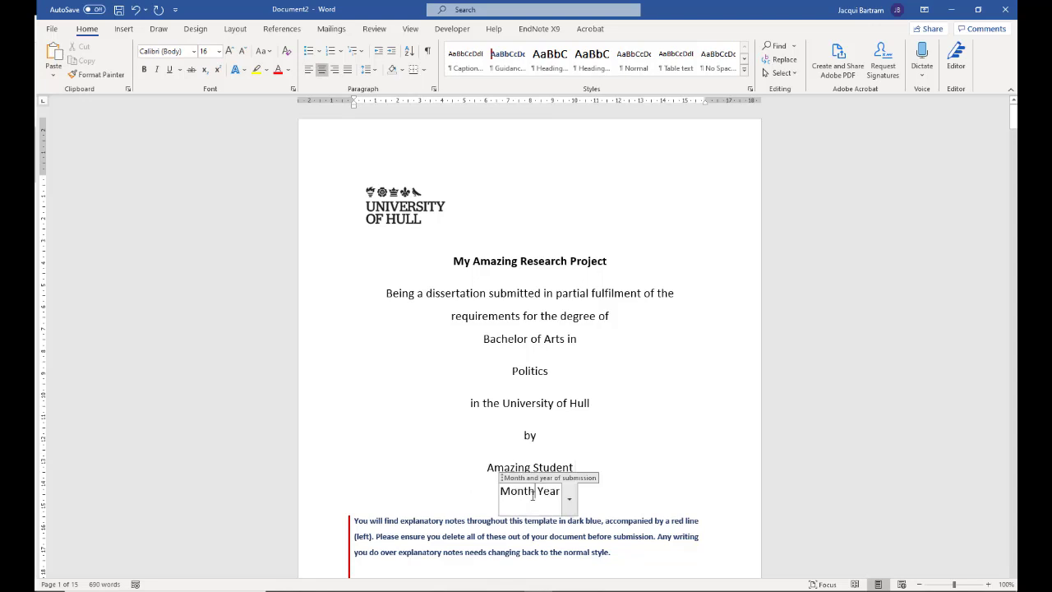
Replace the month and year of submission placeholder with "May 2021".
double_click(517, 493)
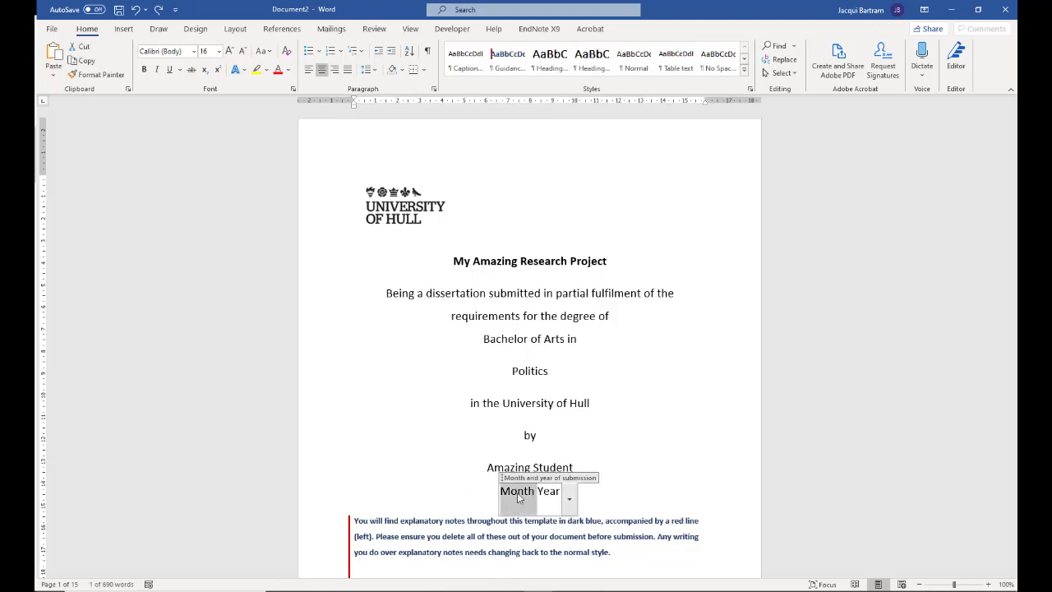
text(May)
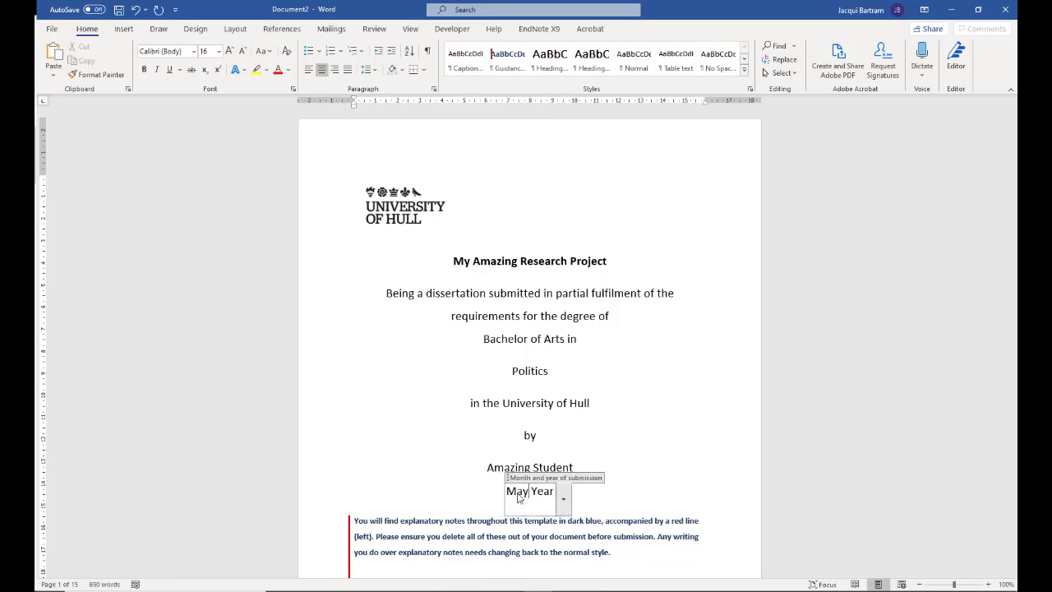
text( 201)
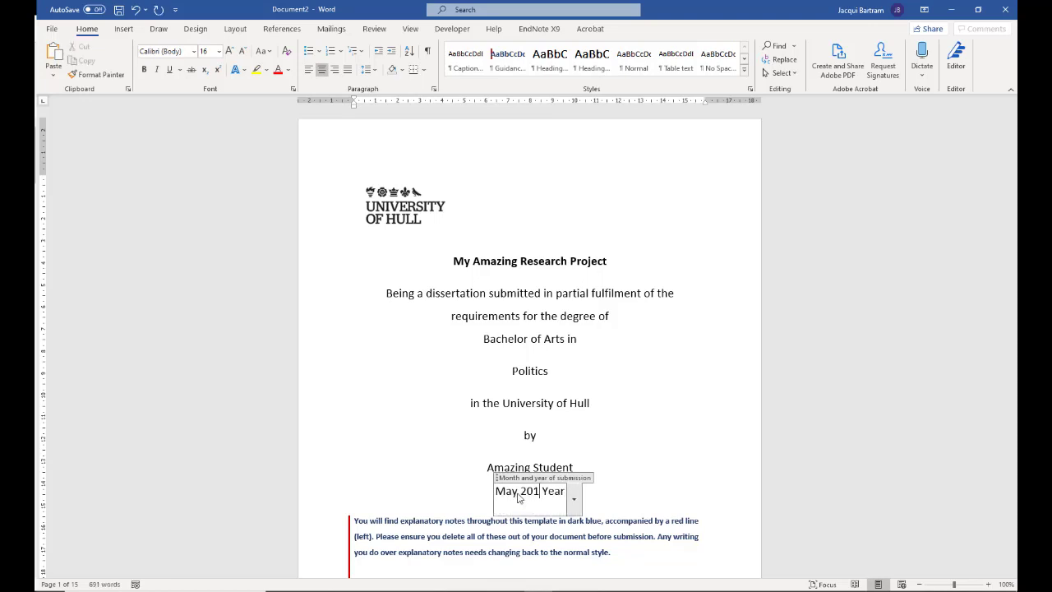
text(1)
key(Delete)
key(Delete)
key(Delete)
key(Delete)
key(Delete)
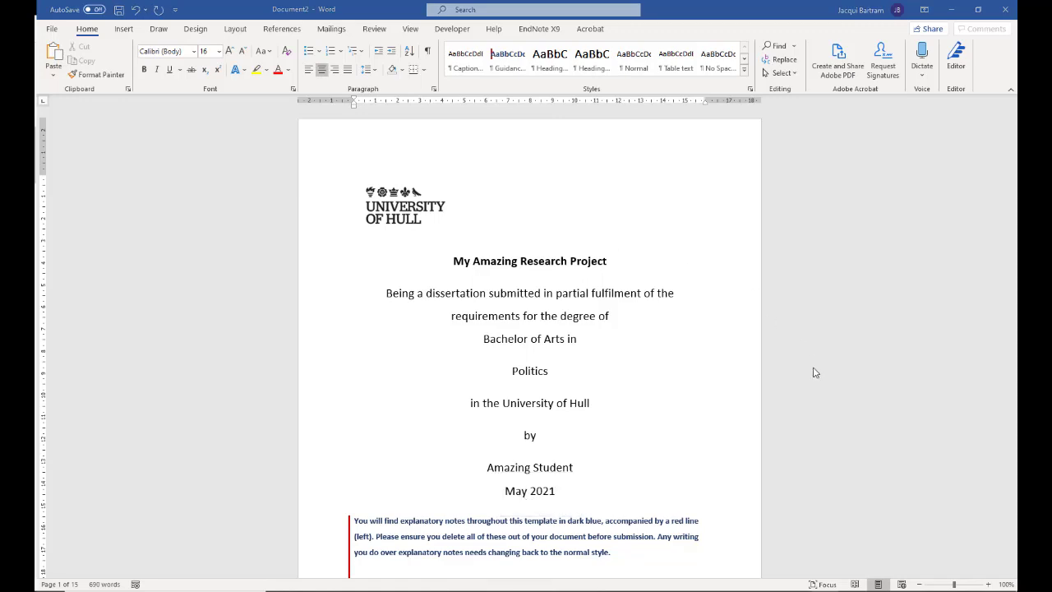
With formatting marks shown temporarily, delete the cover page's explanatory notes down to, but not including, the Section Break (Next Page).
scroll(814, 372, down, 5)
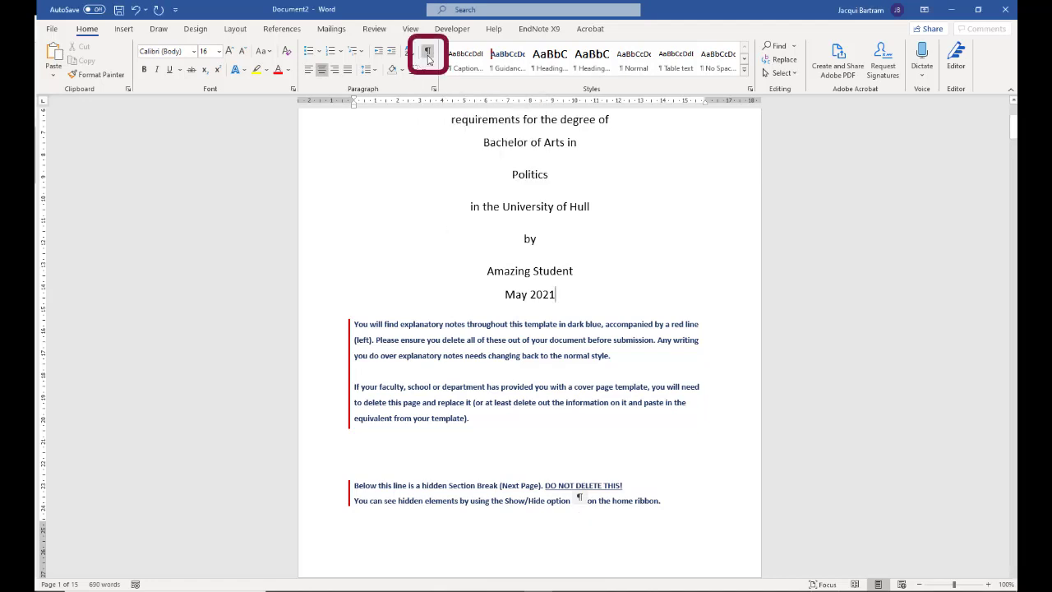
click(427, 60)
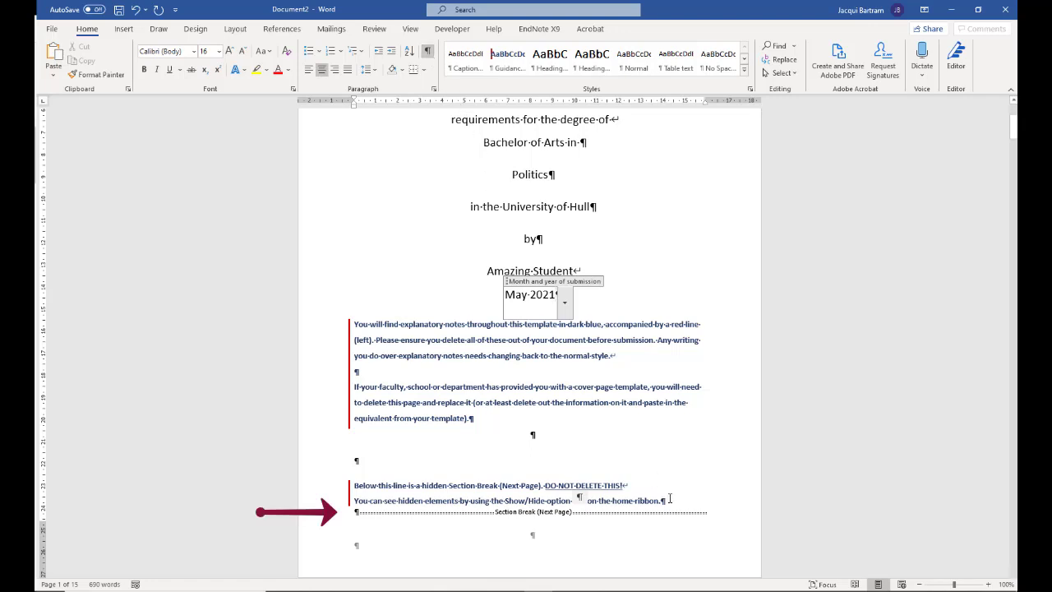
drag(670, 500, 332, 324)
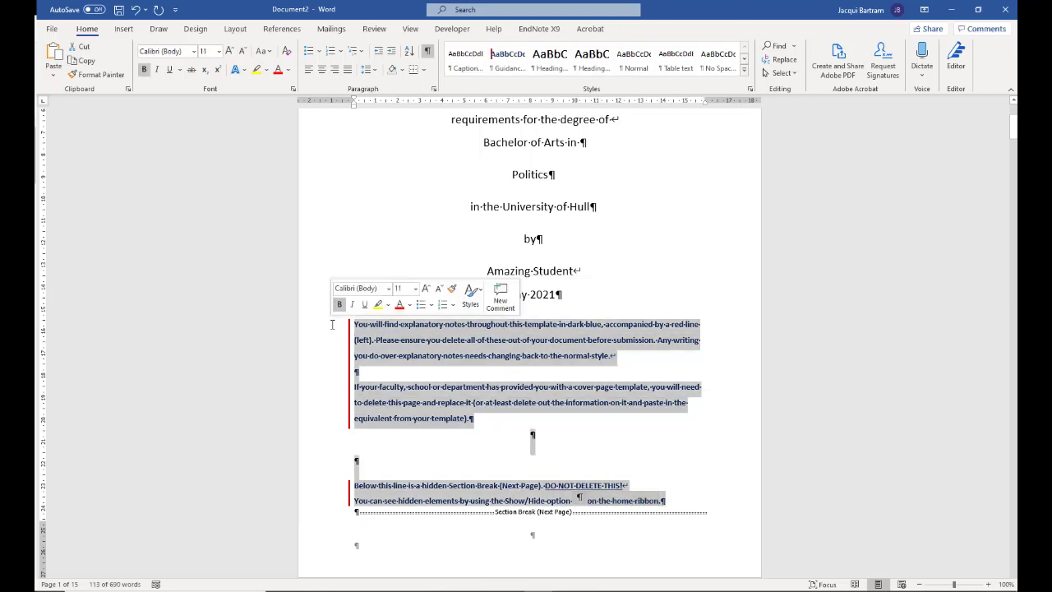
key(Delete)
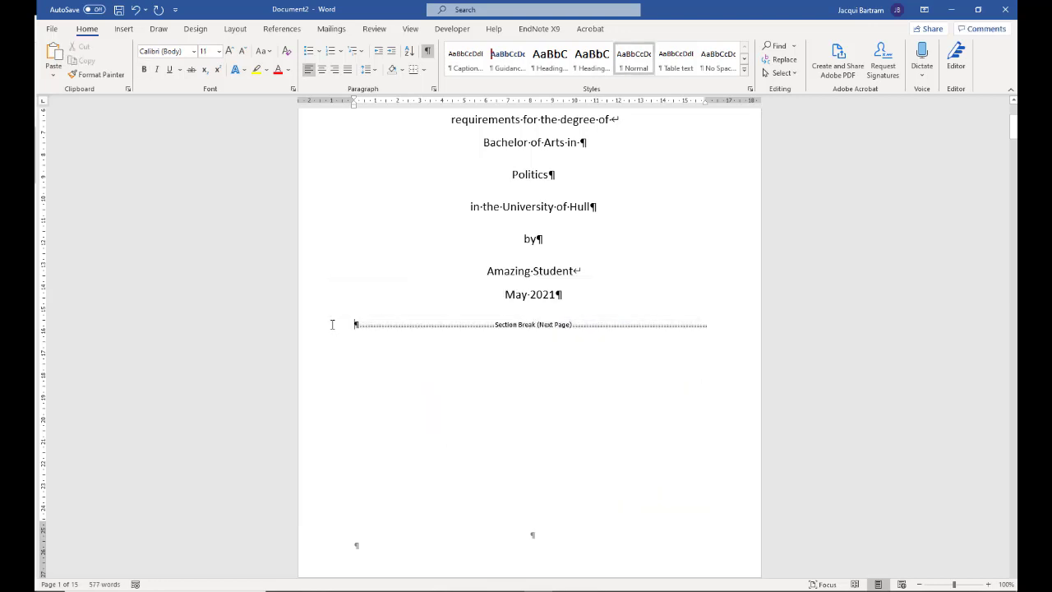
click(427, 54)
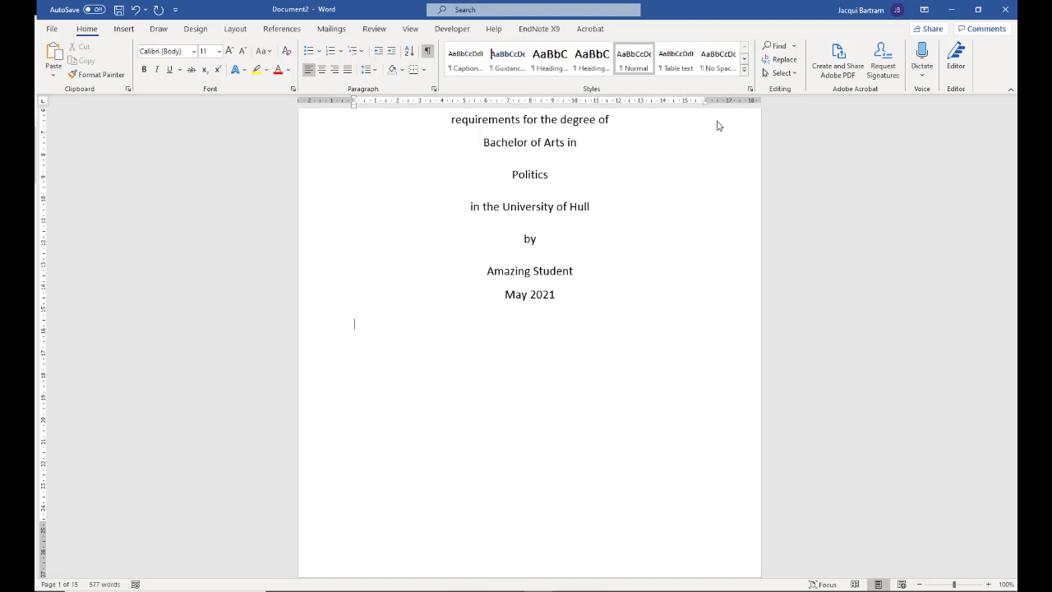
Examine the Acknowledgements and Abstract pages of the template, including their guidance notes and footer page numbers.
click(123, 29)
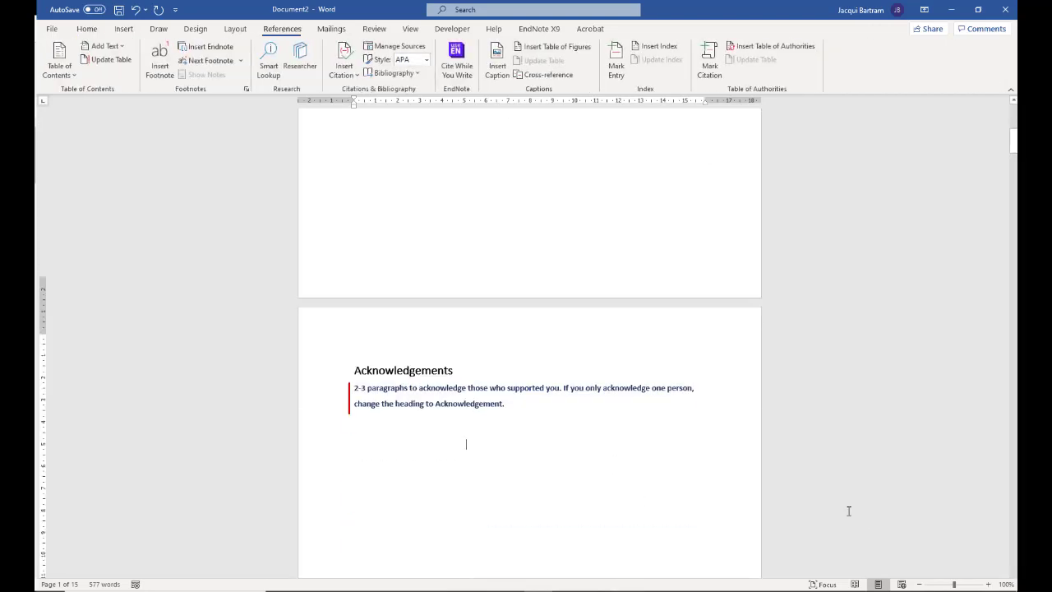
scroll(849, 511, down, 2)
scroll(848, 511, up, 1)
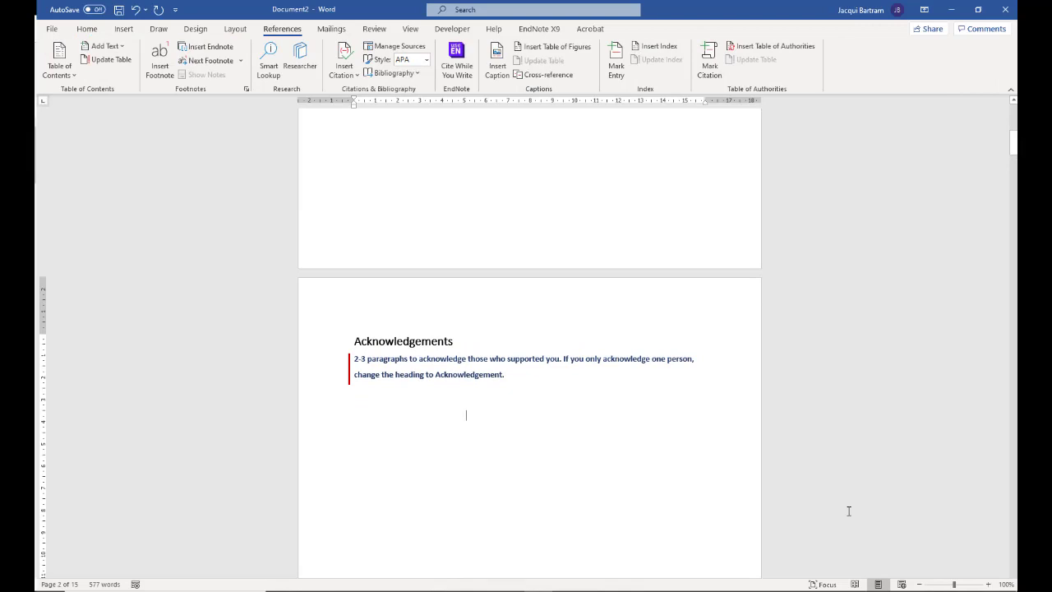
scroll(849, 511, down, 3)
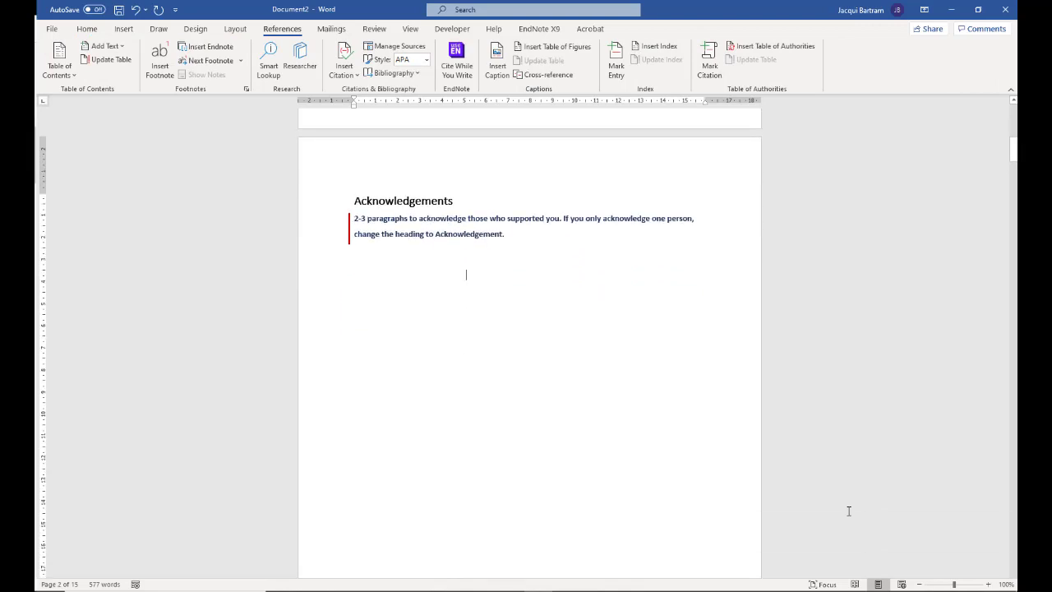
scroll(849, 511, down, 5)
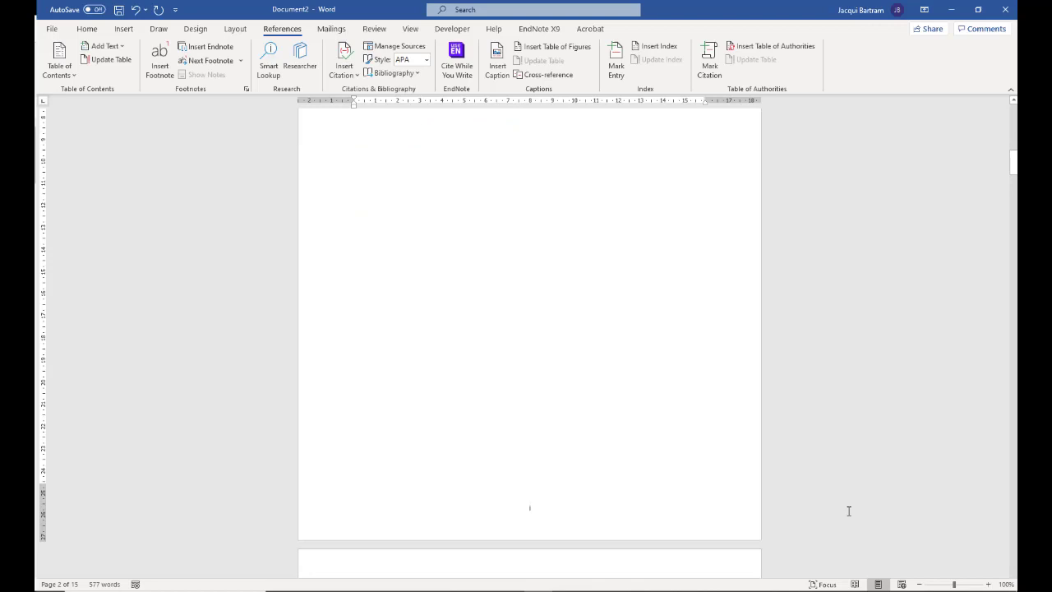
scroll(848, 511, up, 4)
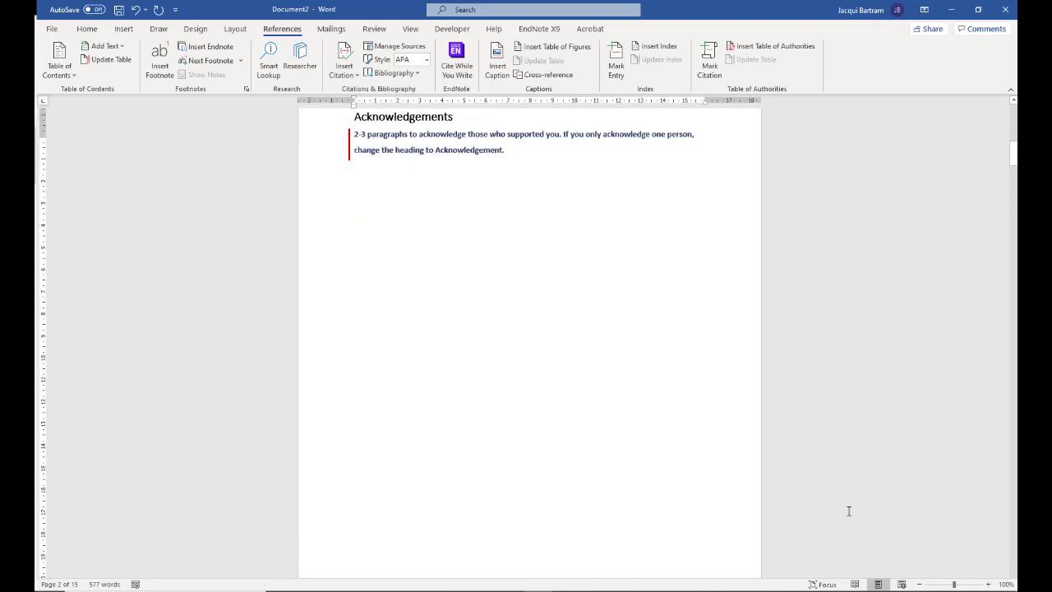
scroll(849, 511, up, 1)
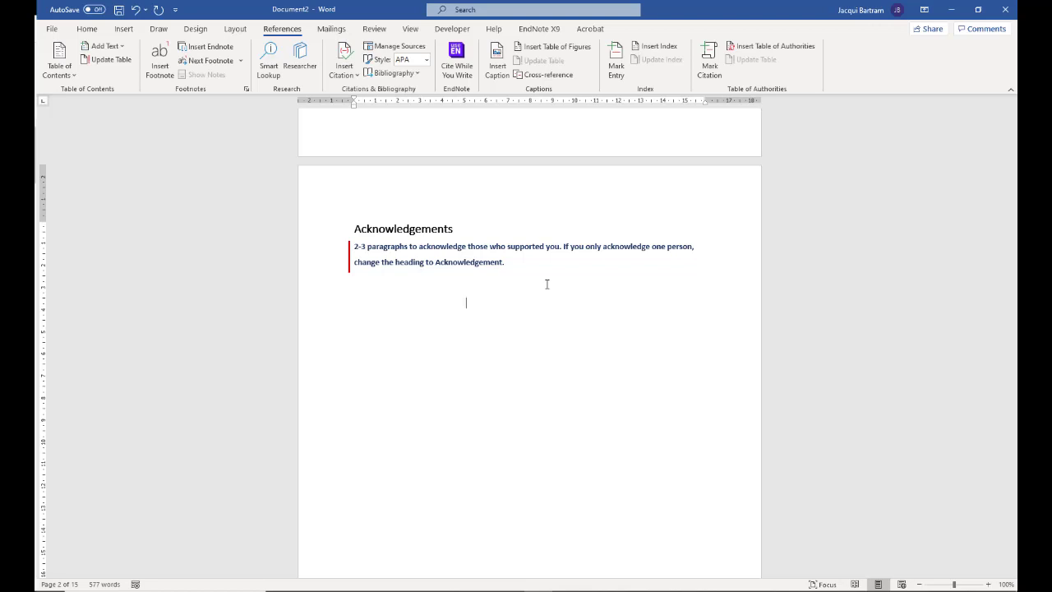
scroll(547, 284, down, 15)
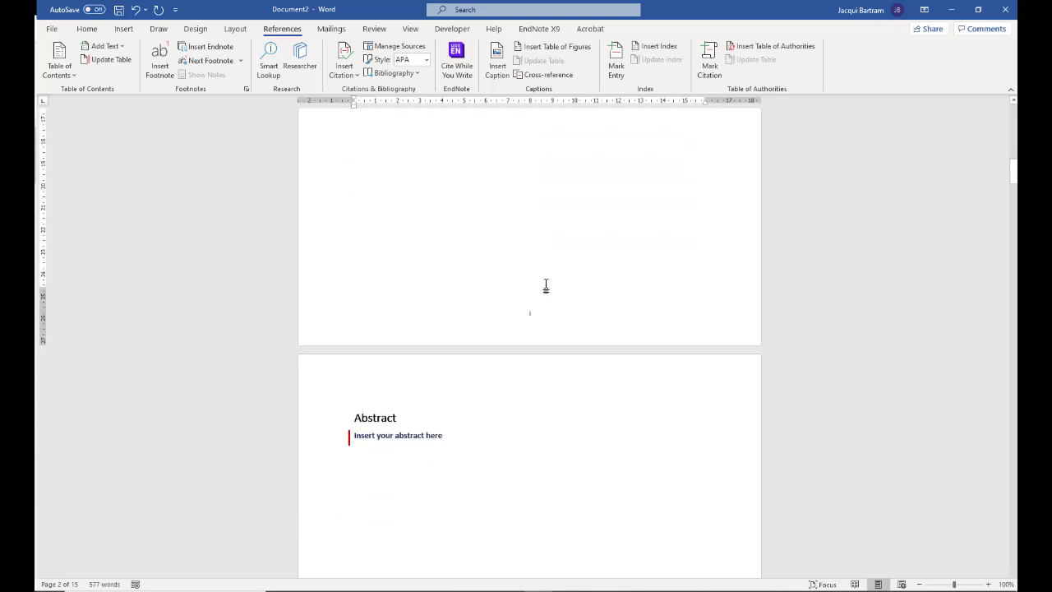
scroll(546, 283, down, 3)
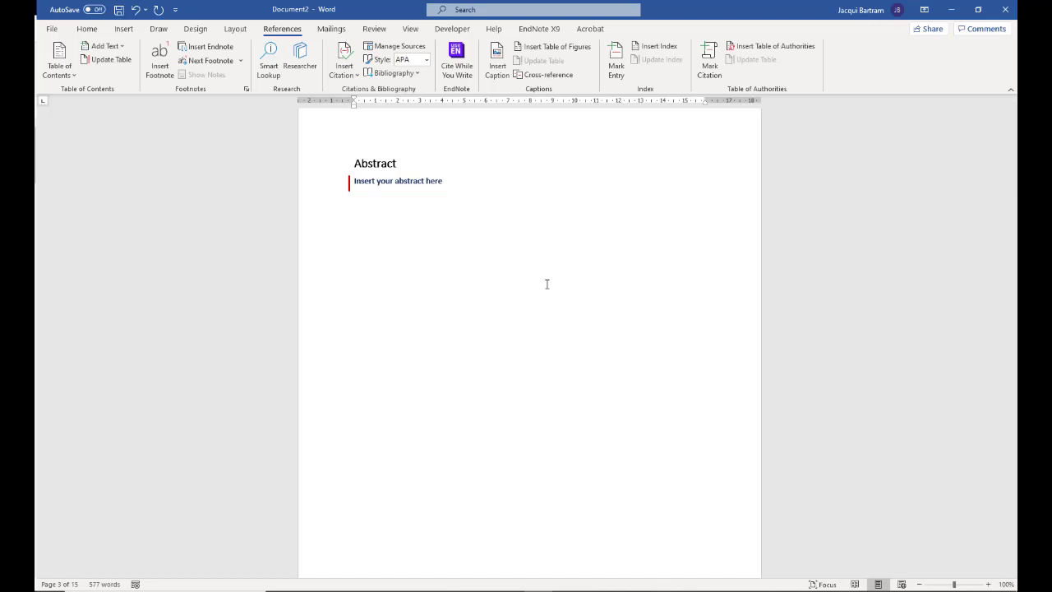
scroll(546, 284, down, 8)
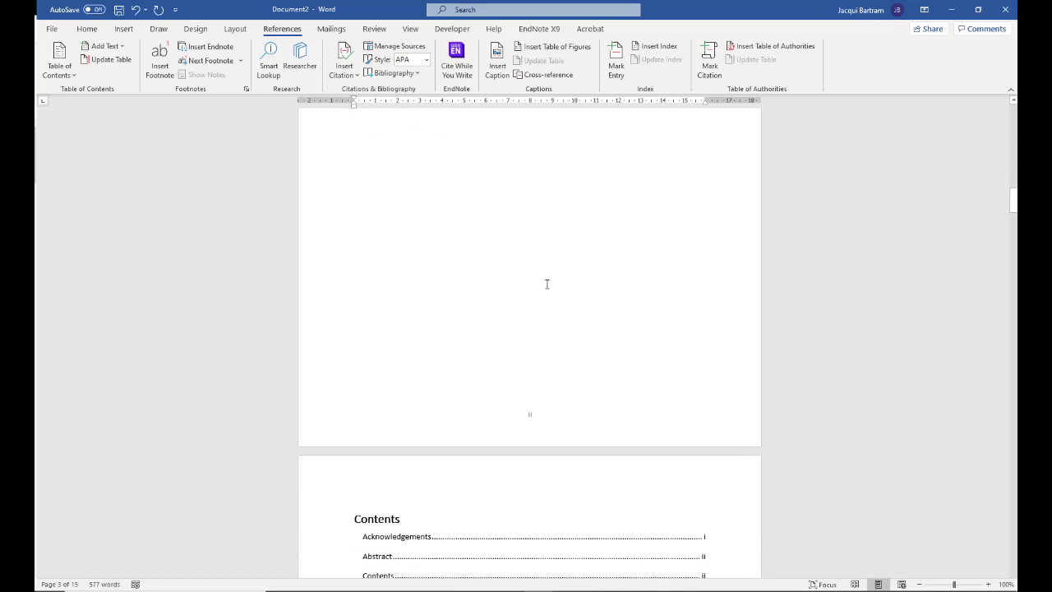
scroll(546, 283, up, 7)
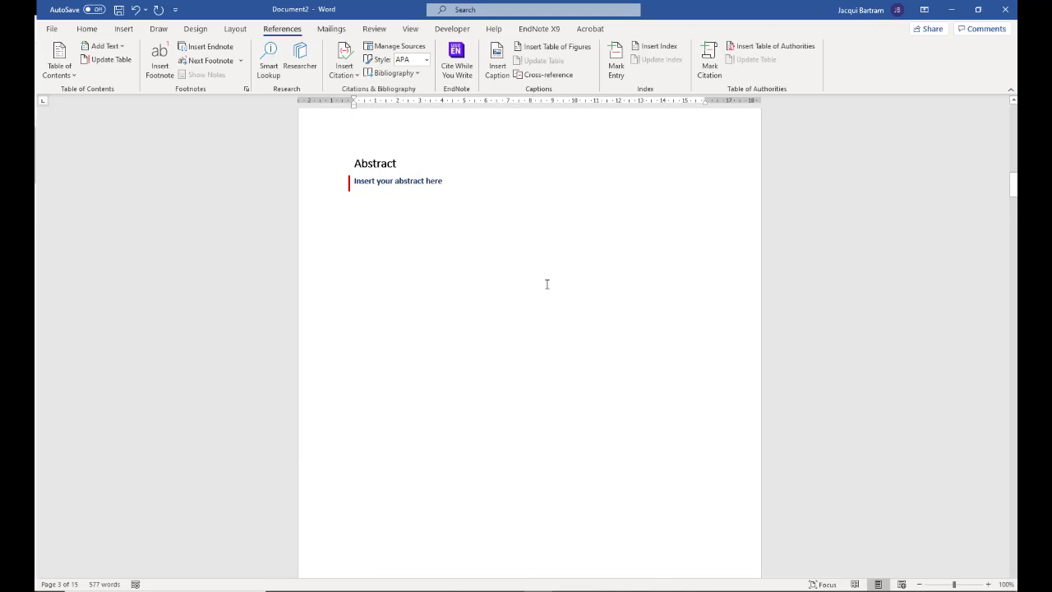
scroll(547, 284, up, 1)
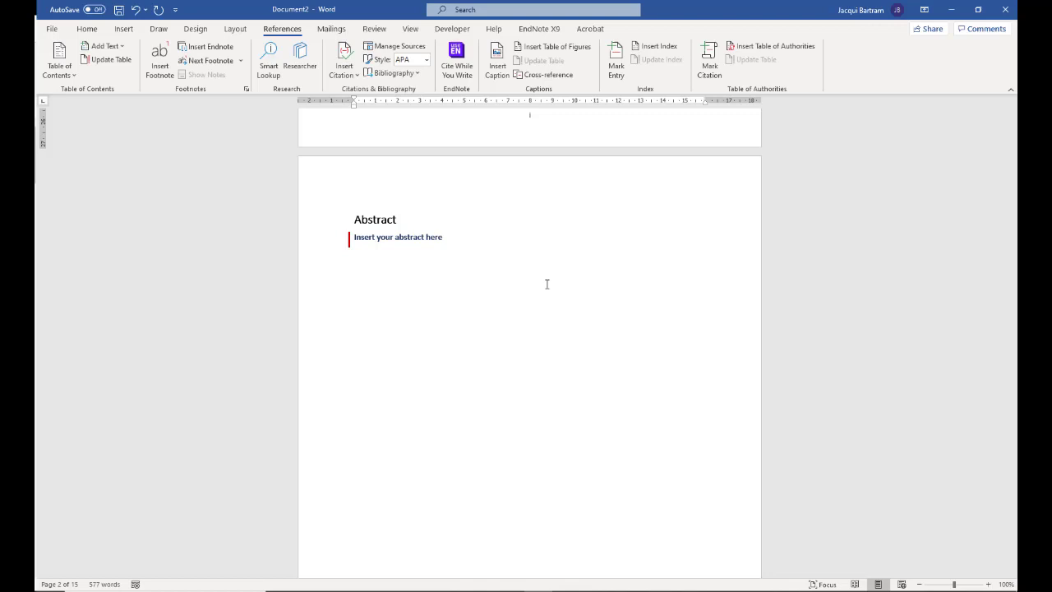
Review the guidance notes on the Contents, List of Figures, List of Tables and other frontmatter pages.
middle_click(547, 283)
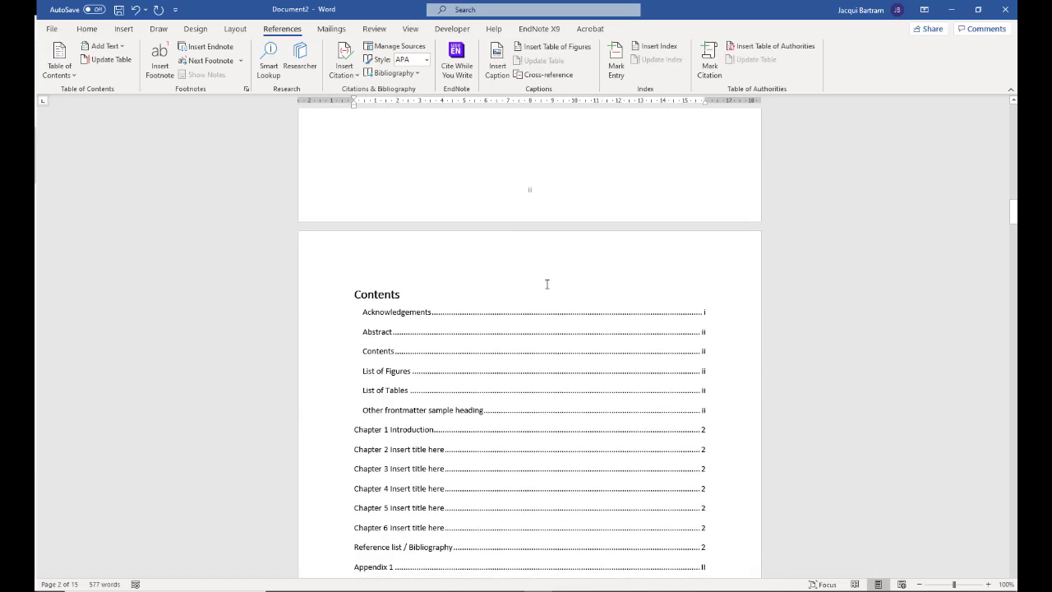
click(547, 284)
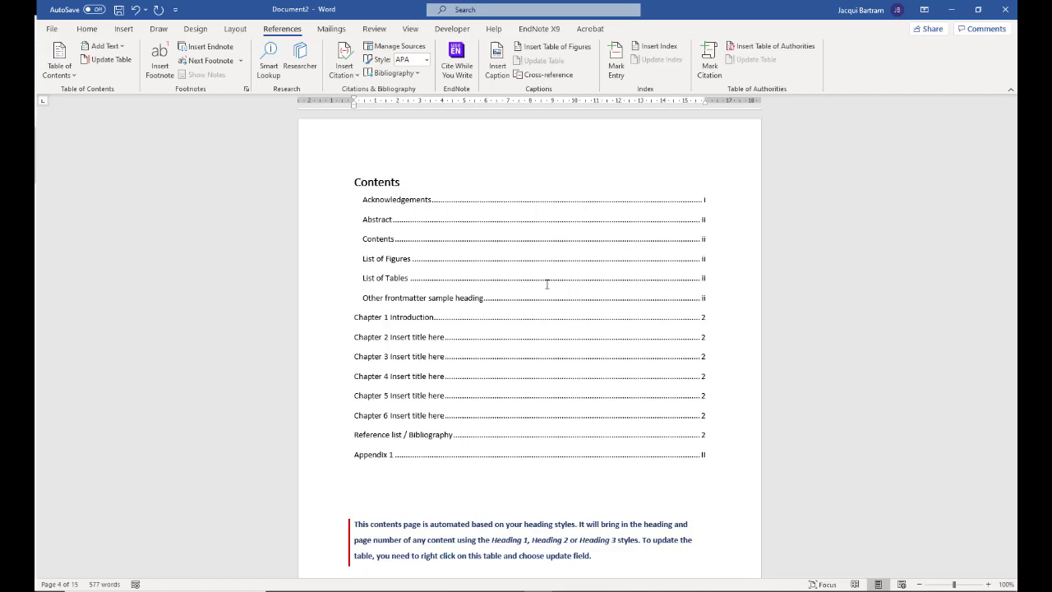
scroll(546, 284, down, 15)
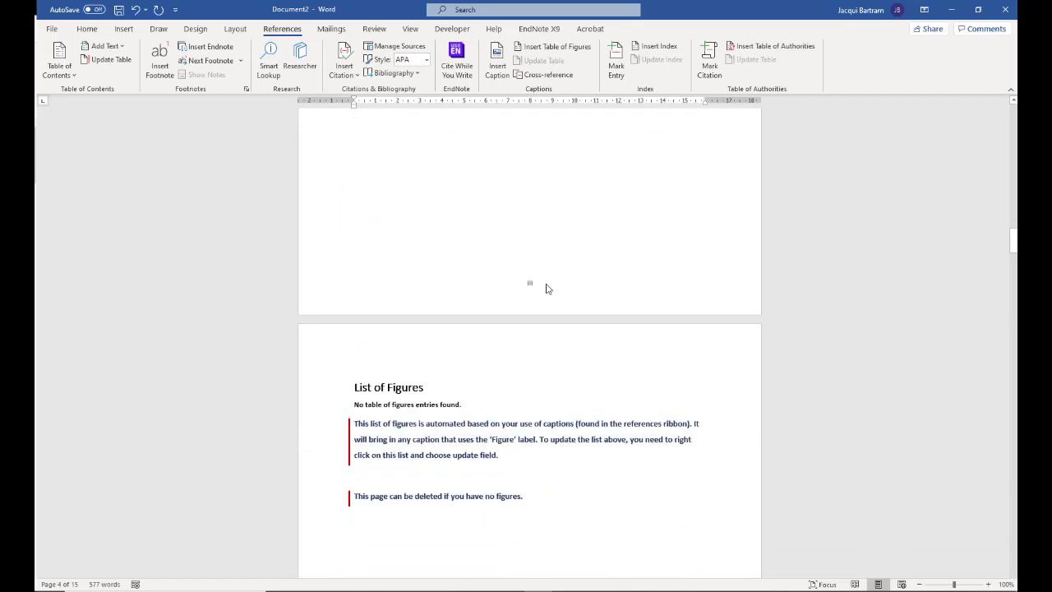
scroll(546, 283, down, 1)
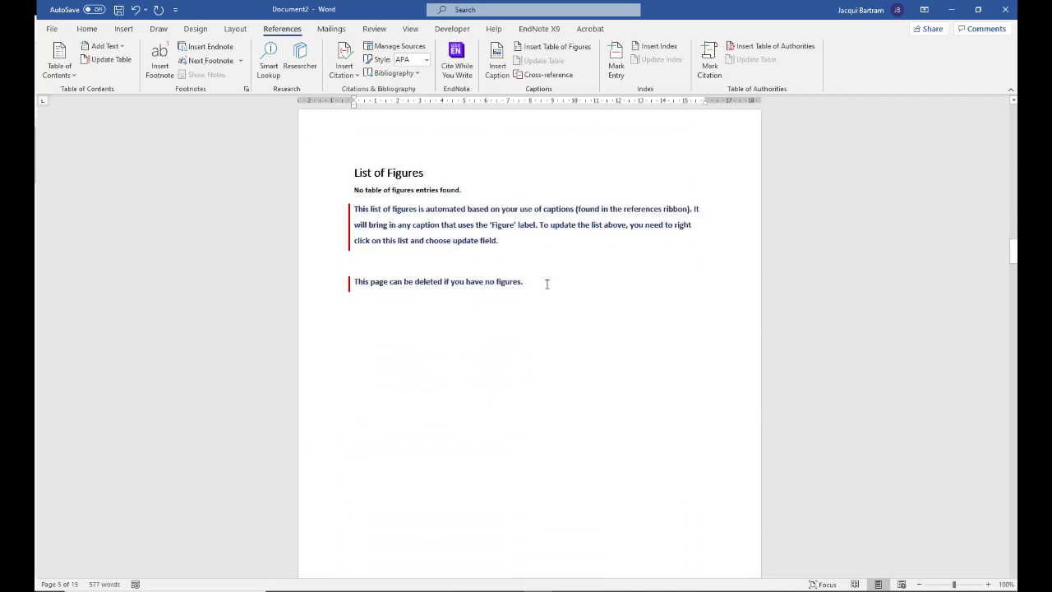
scroll(547, 283, down, 10)
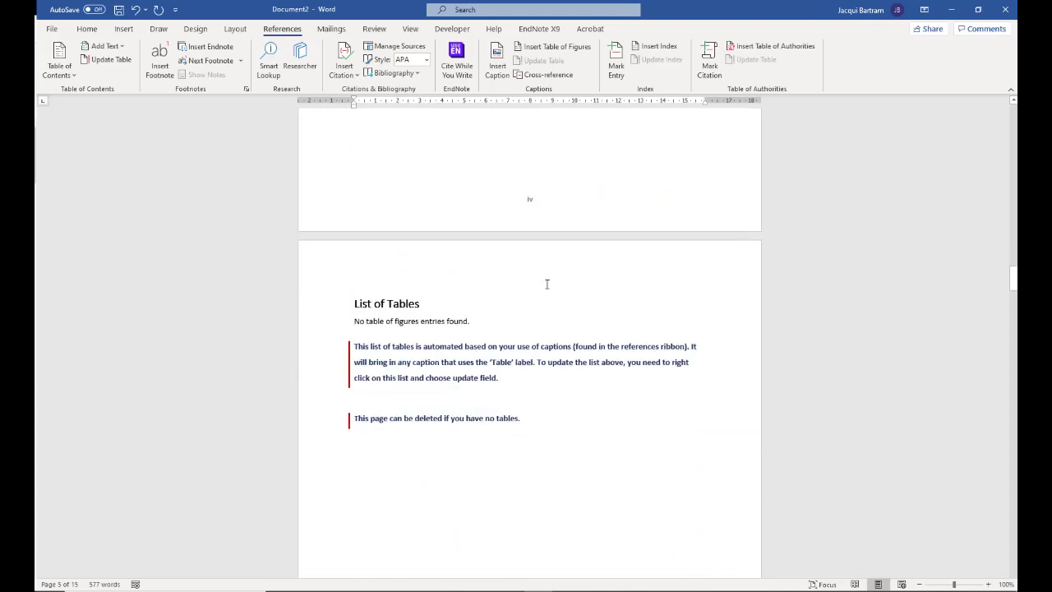
scroll(546, 283, down, 10)
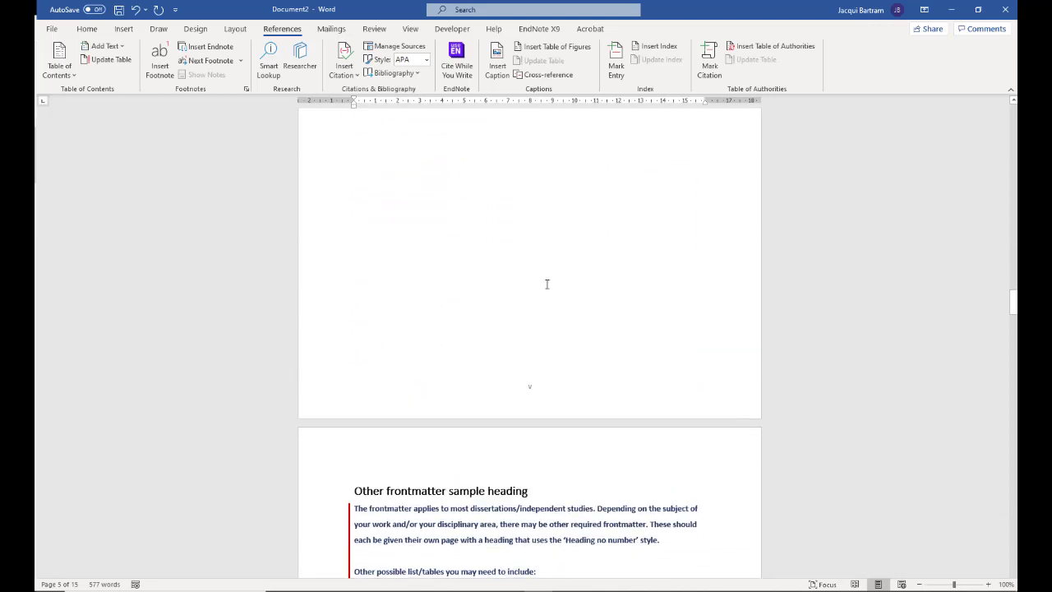
scroll(546, 284, down, 9)
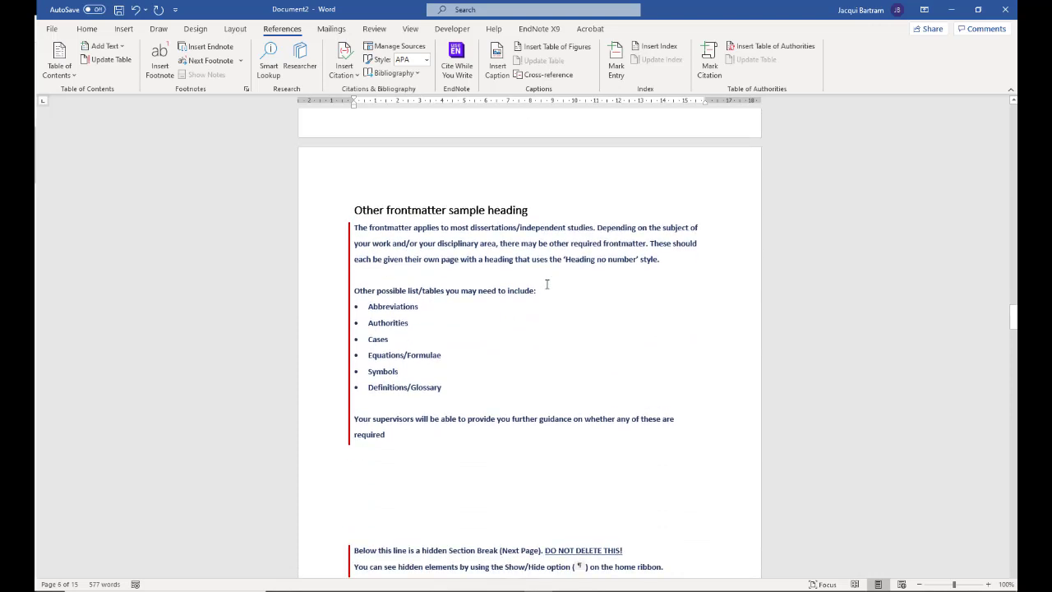
scroll(547, 284, down, 1)
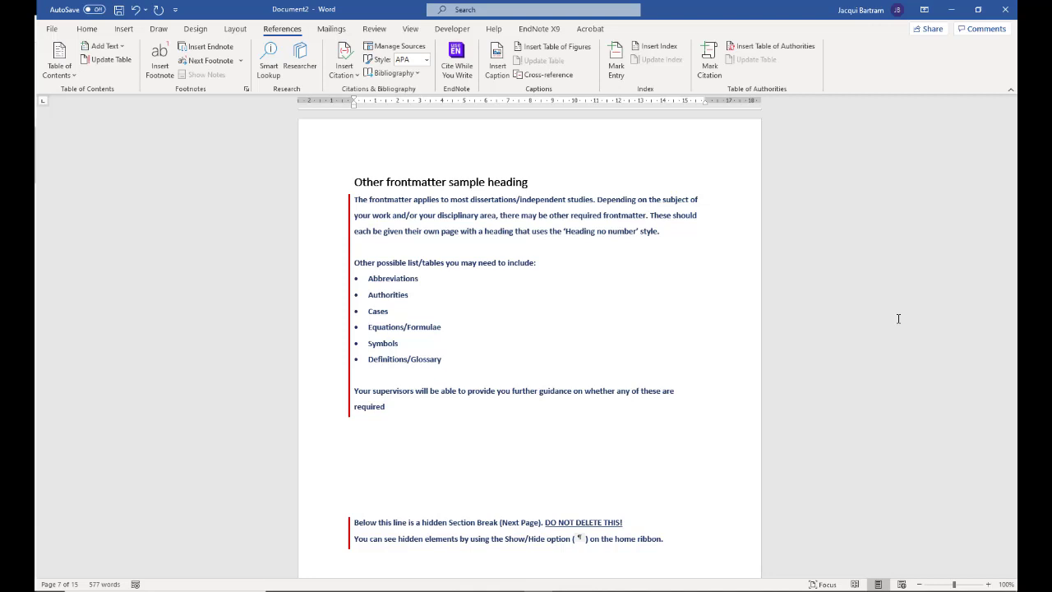
Check how the footer page numbering changes from the frontmatter to the Chapter 1 Introduction and the Appendix 1 page.
scroll(898, 318, down, 10)
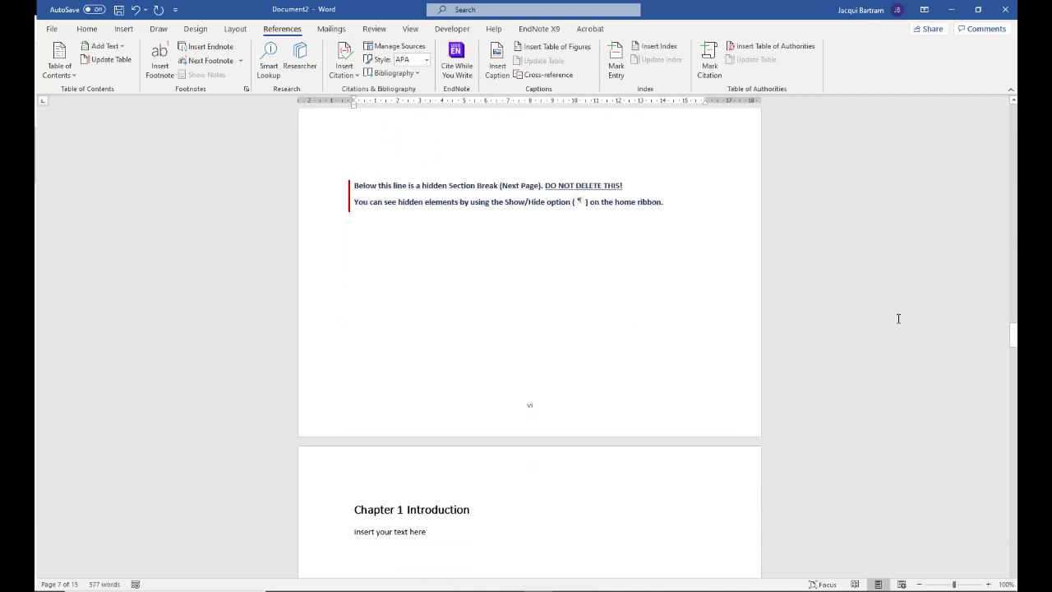
scroll(898, 318, down, 3)
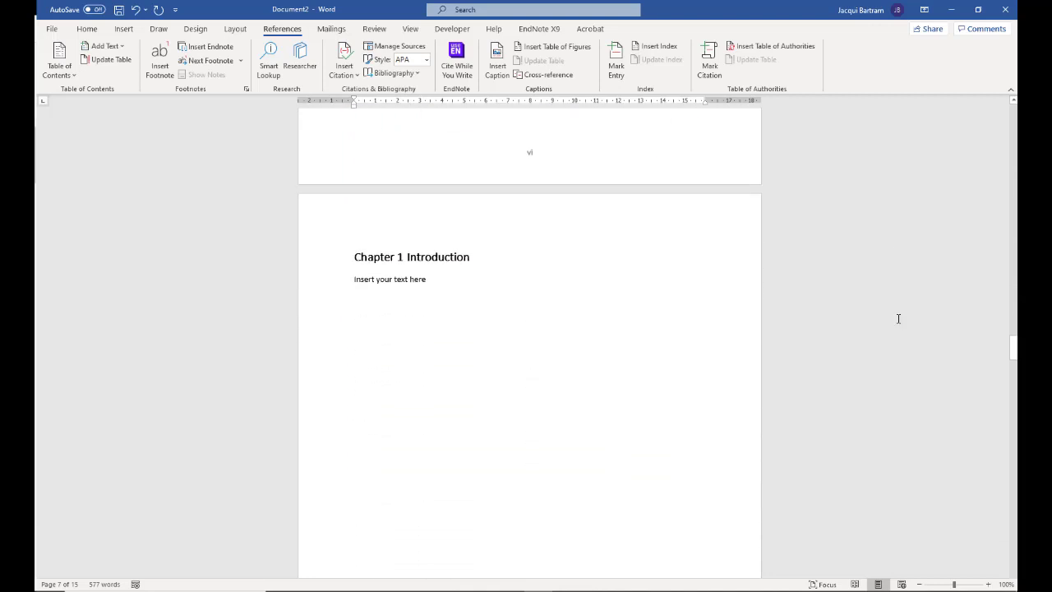
scroll(898, 318, down, 2)
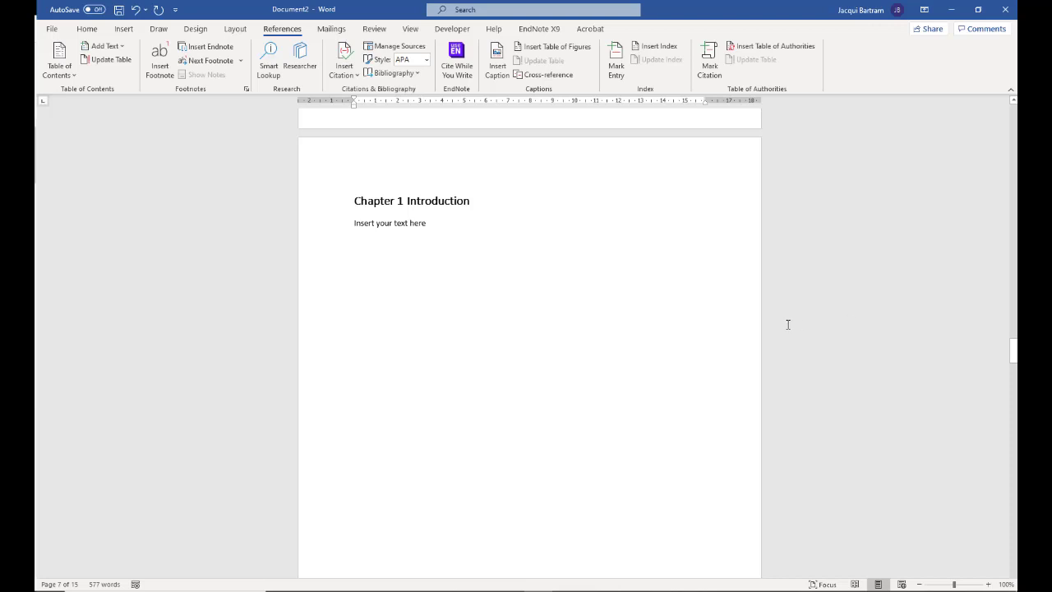
scroll(787, 324, down, 9)
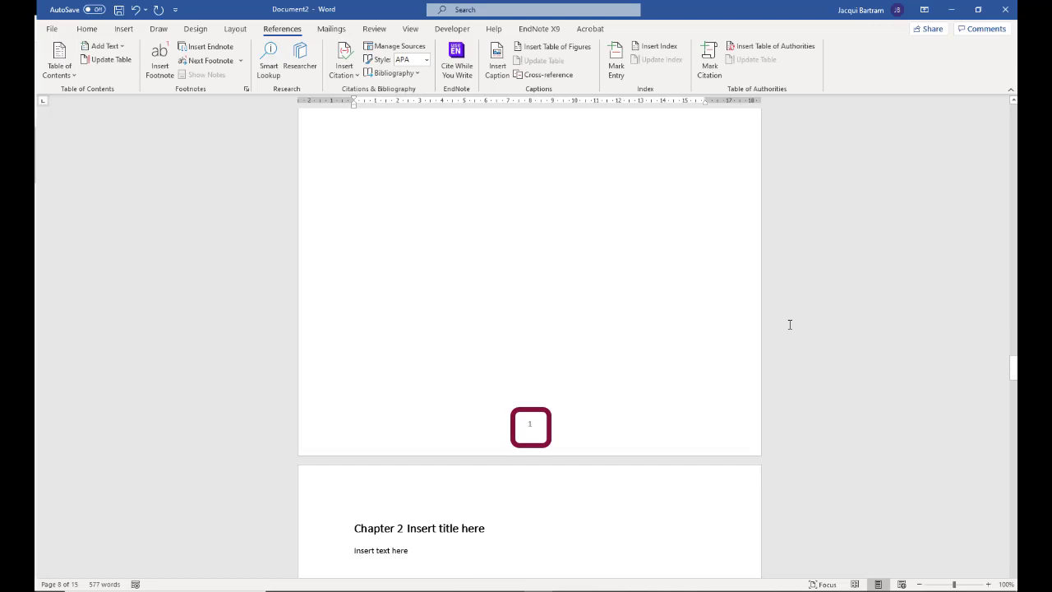
drag(1013, 367, 1016, 584)
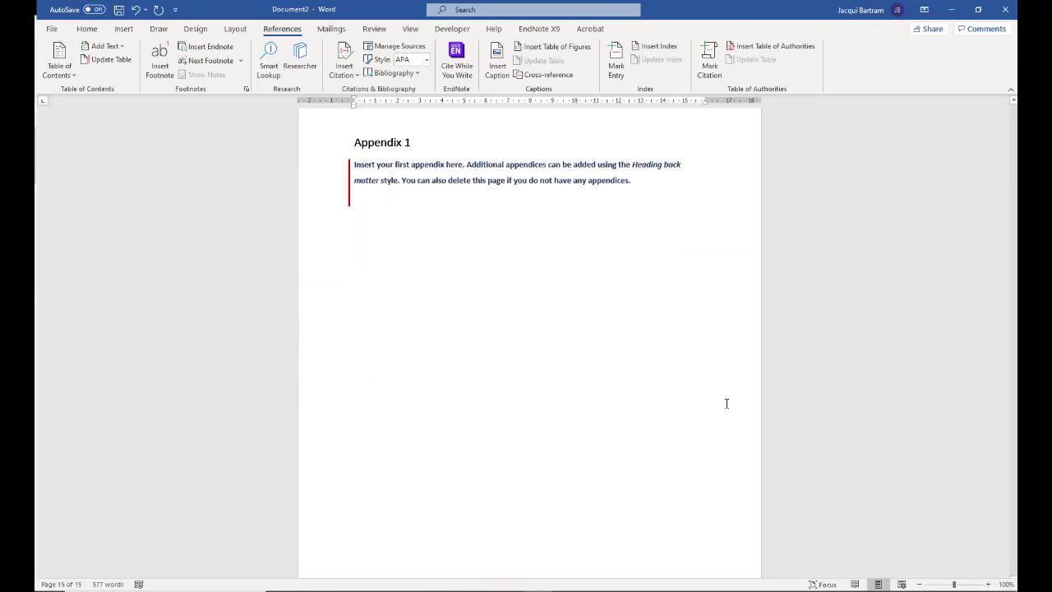
scroll(728, 402, down, 3)
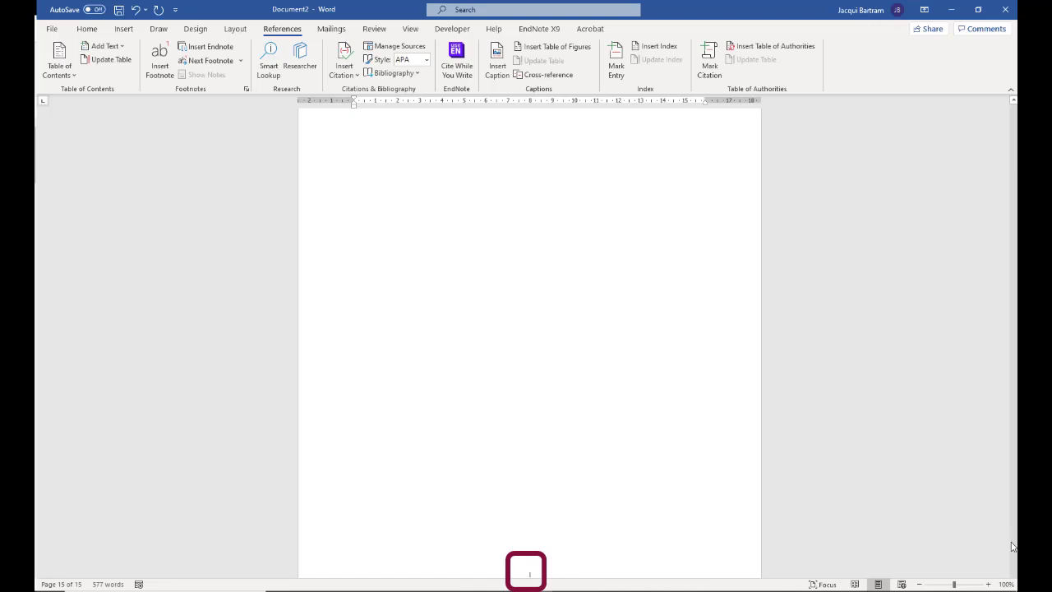
scroll(1012, 549, down, 3)
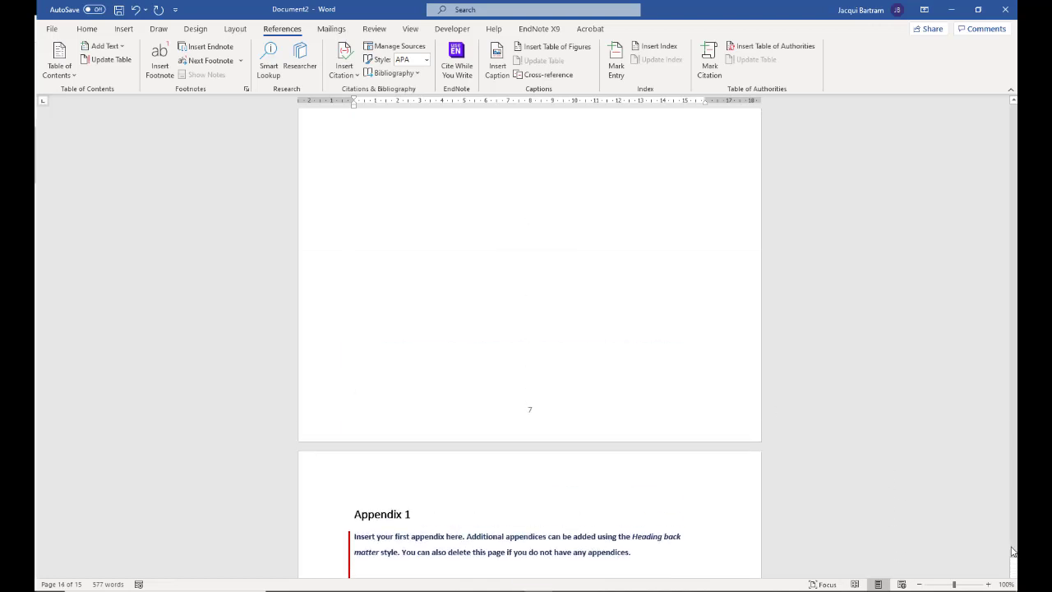